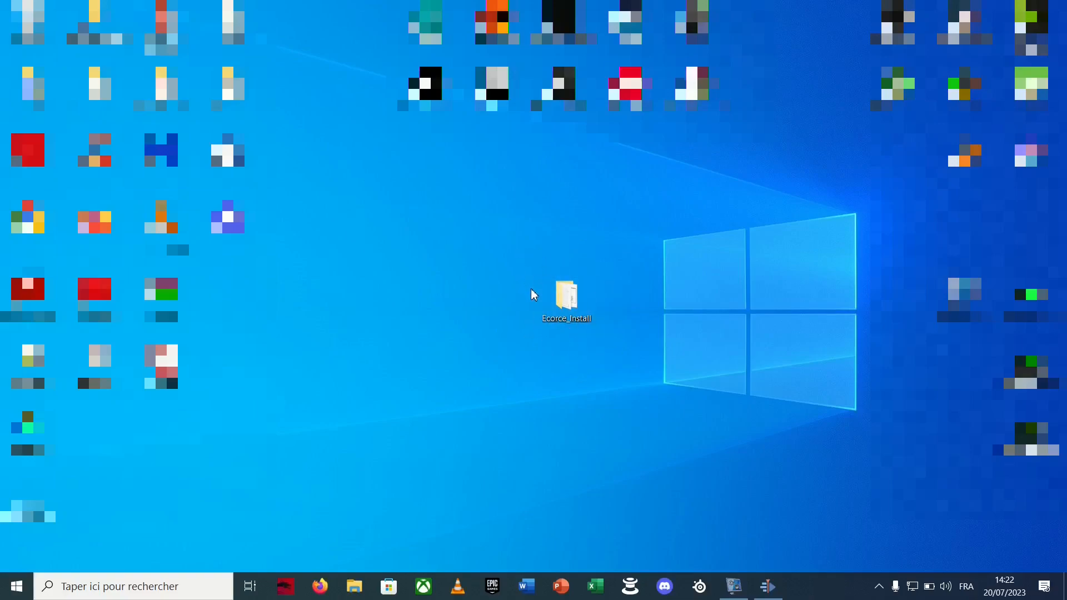
# Open the Ecorce download link given in the Ecorce_Install folder's Read_me file in Firefox
pyautogui.doubleClick(587, 303)
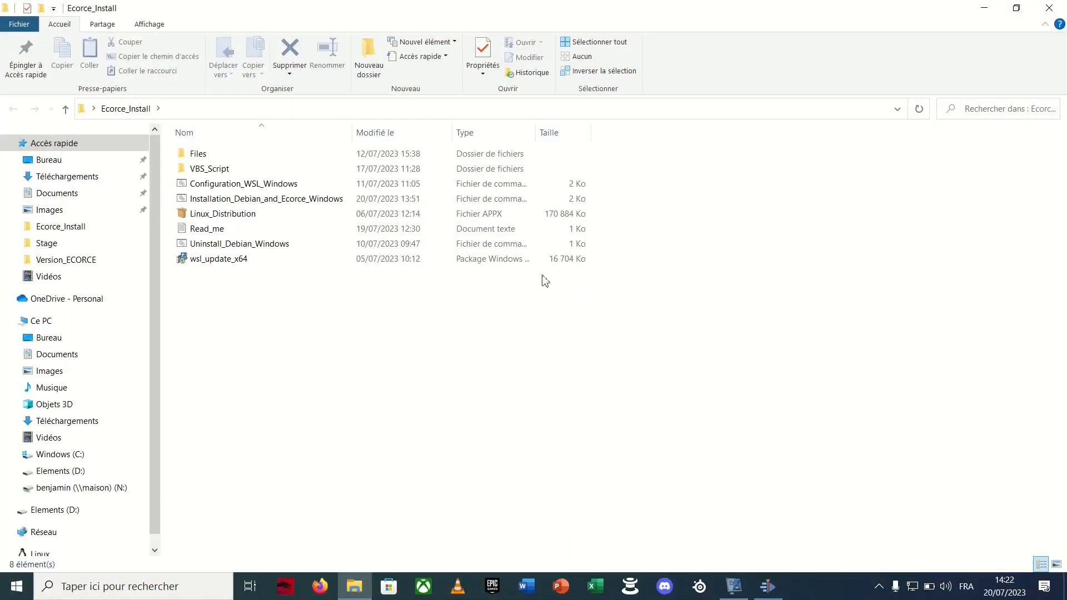
pyautogui.doubleClick(521, 233)
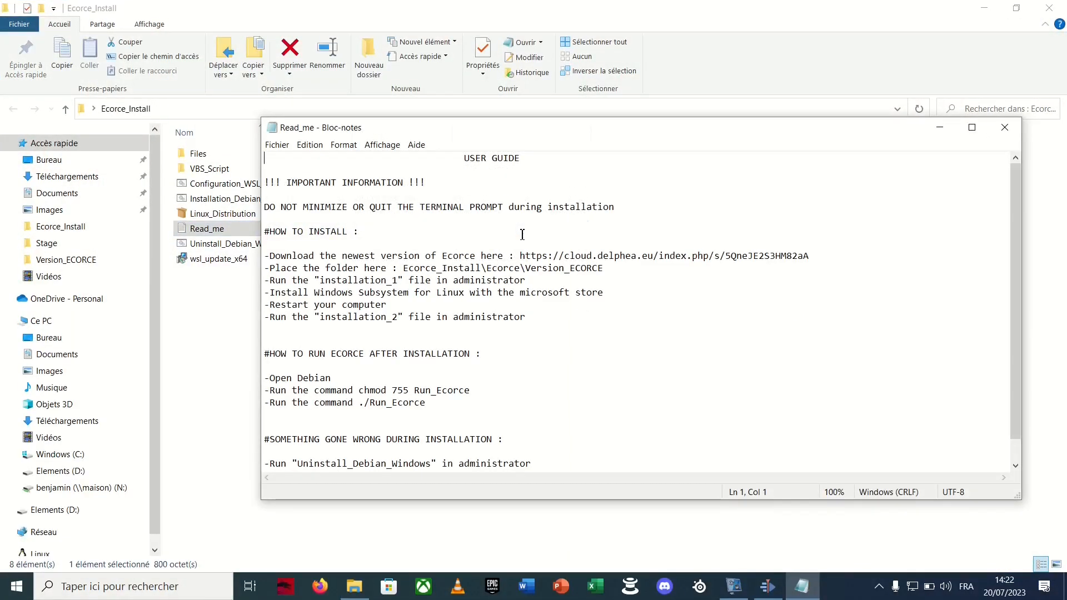
pyautogui.moveTo(520, 255); pyautogui.dragTo(820, 255)
pyautogui.hotkey('ctrl', 'c')
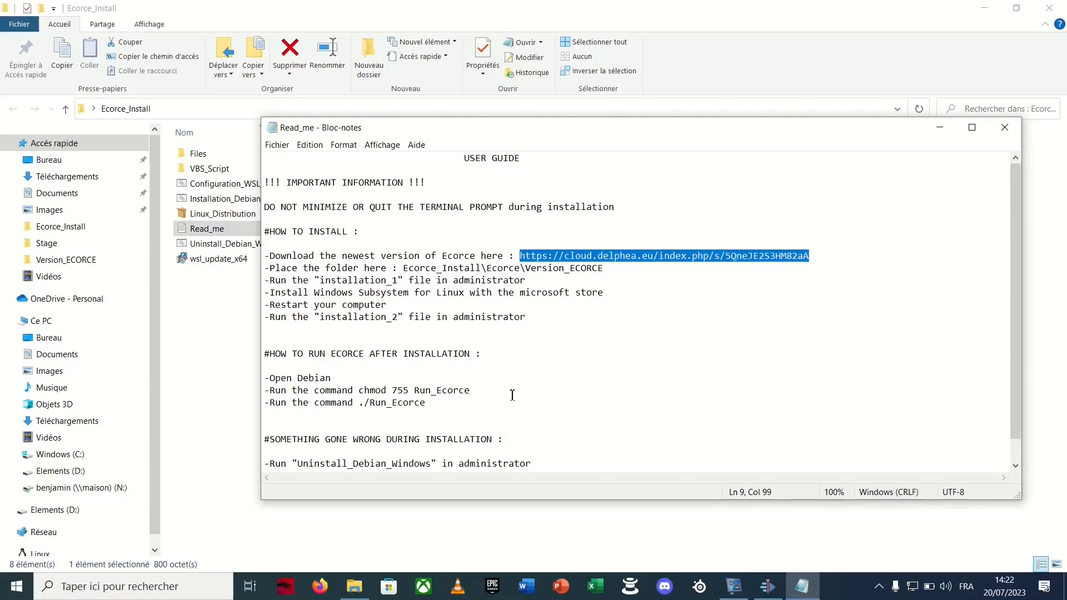
pyautogui.click(332, 586)
pyautogui.hotkey('ctrl', 'v')
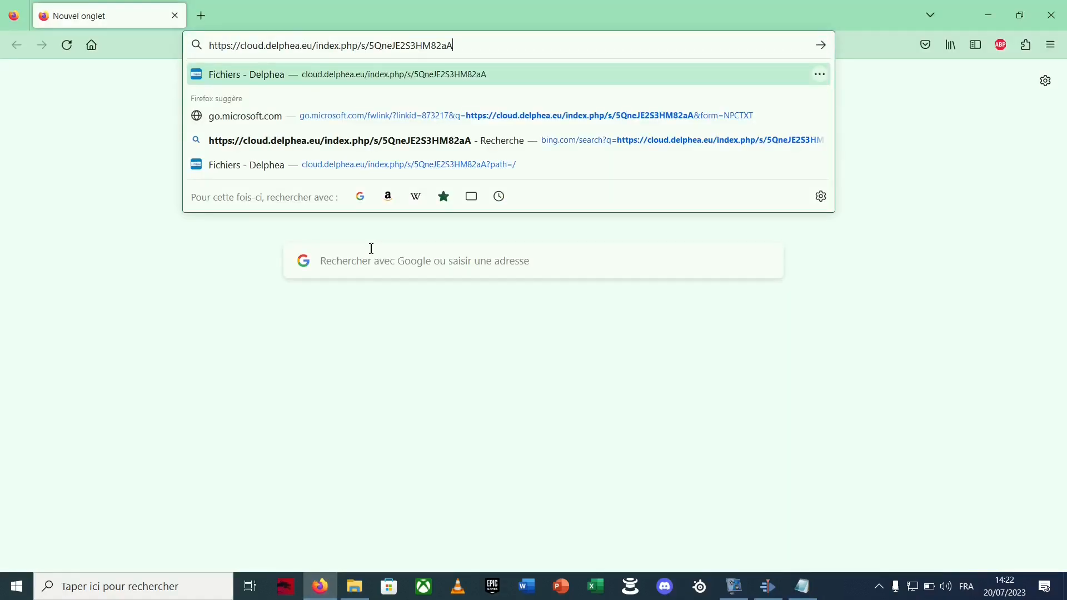
pyautogui.press('Return')
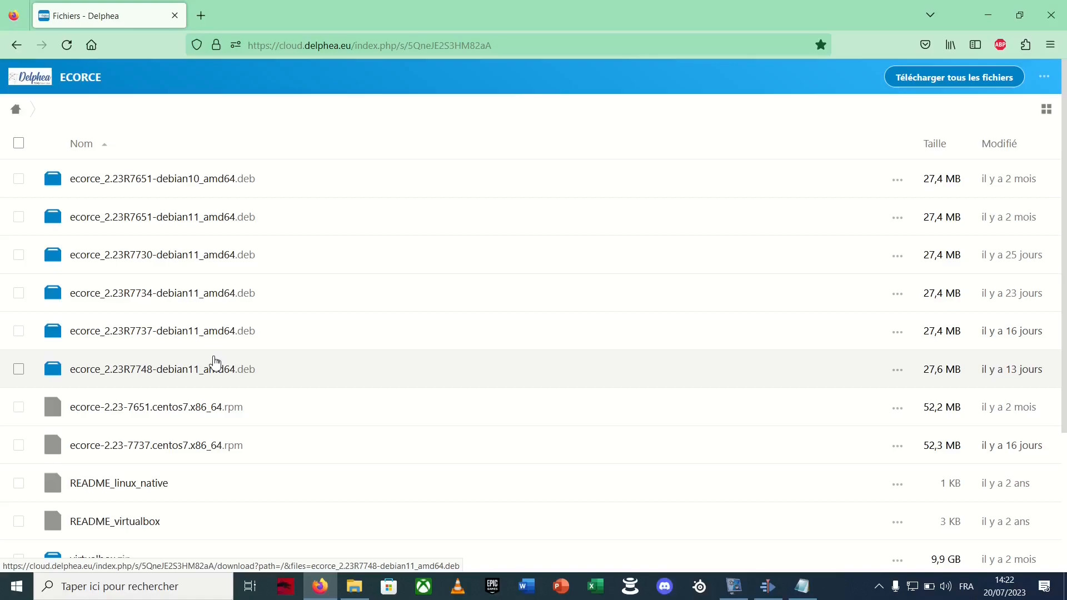
# Download ecorce_2.23R7748-debian11_amd64.deb, copy it from its download folder, and return to the desktop
pyautogui.click(145, 368)
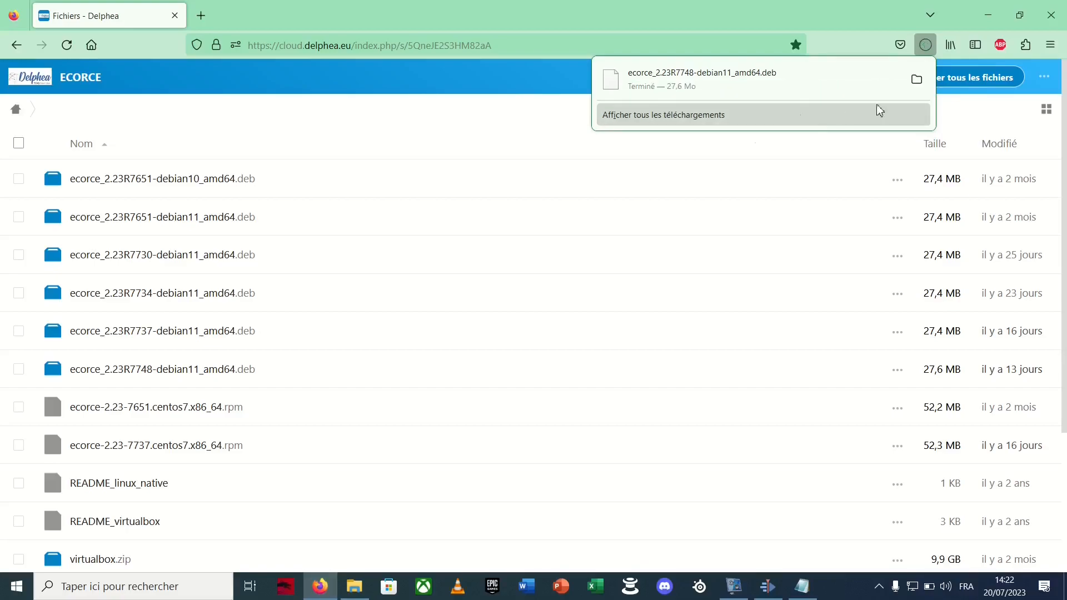
pyautogui.click(917, 83)
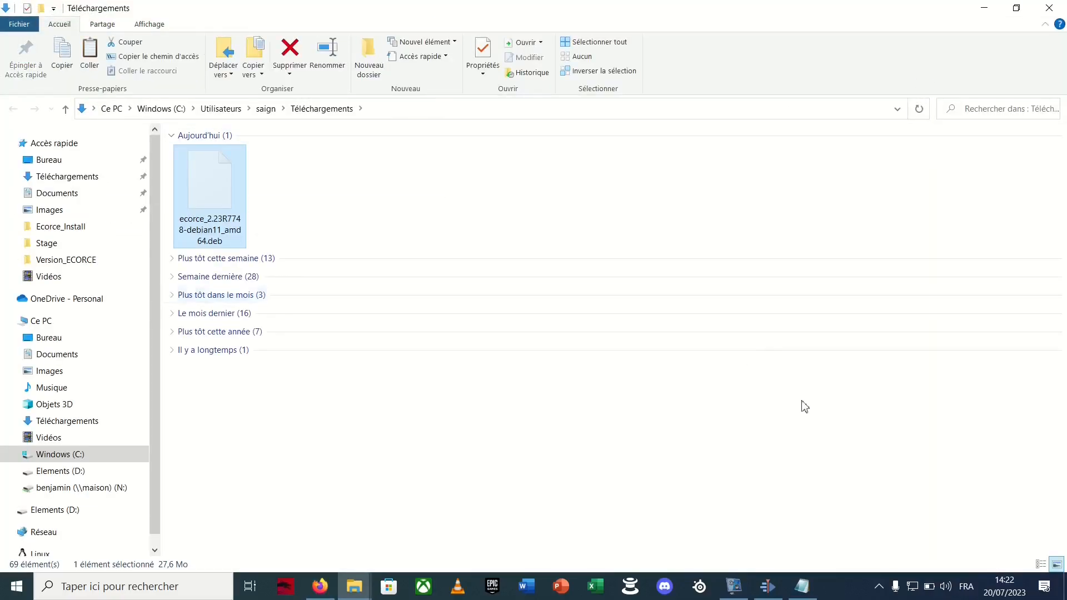
pyautogui.click(1065, 588)
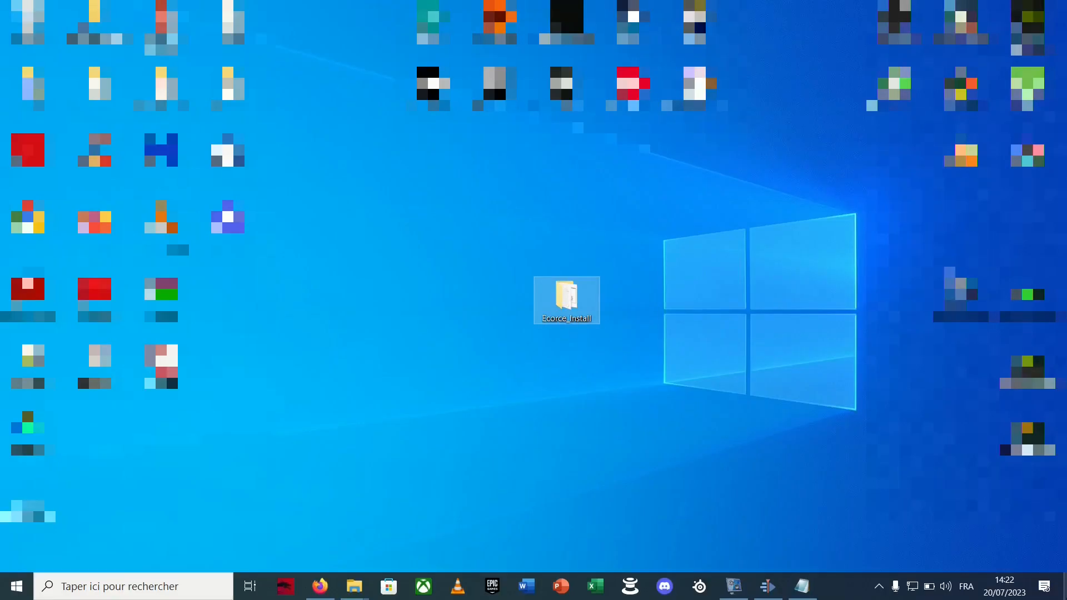
# Paste the downloaded Ecorce package into the Version_ECORCE folder under Ecorce_Install\Files
pyautogui.doubleClick(592, 310)
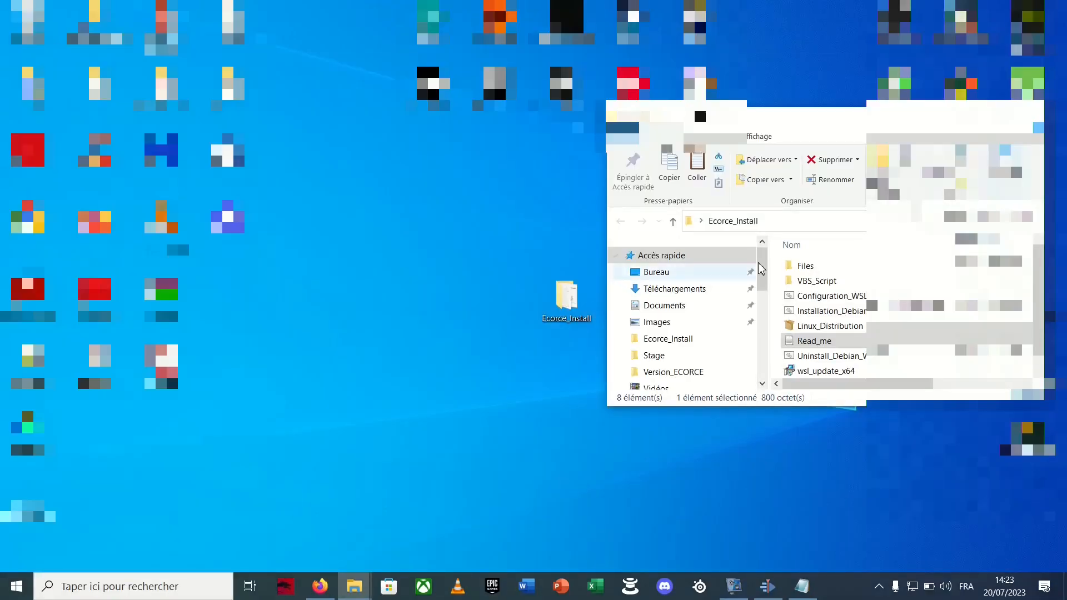
pyautogui.click(1006, 111)
pyautogui.doubleClick(448, 158)
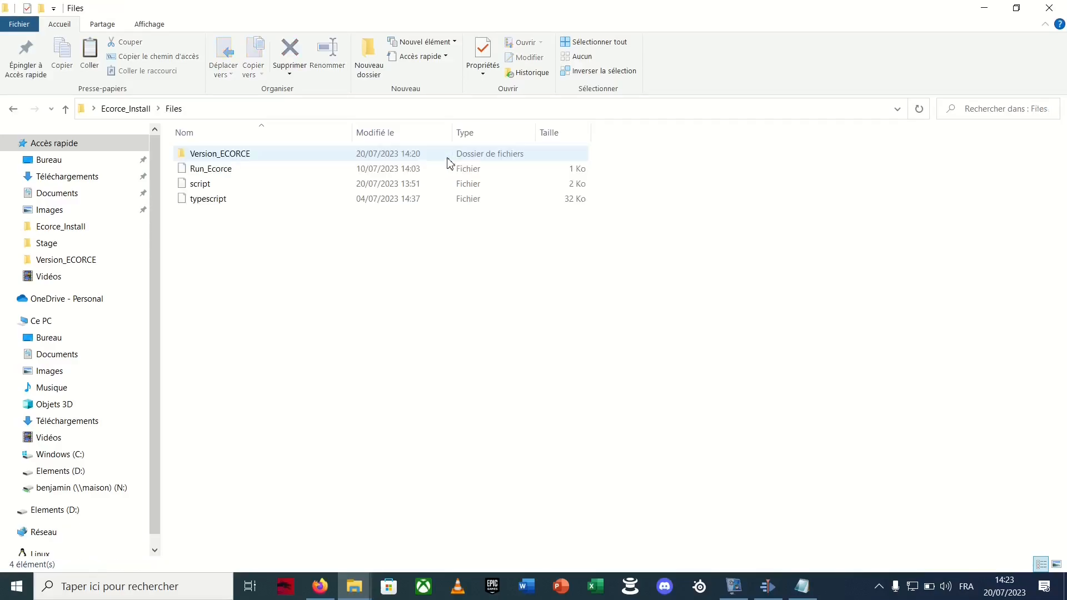
pyautogui.doubleClick(447, 158)
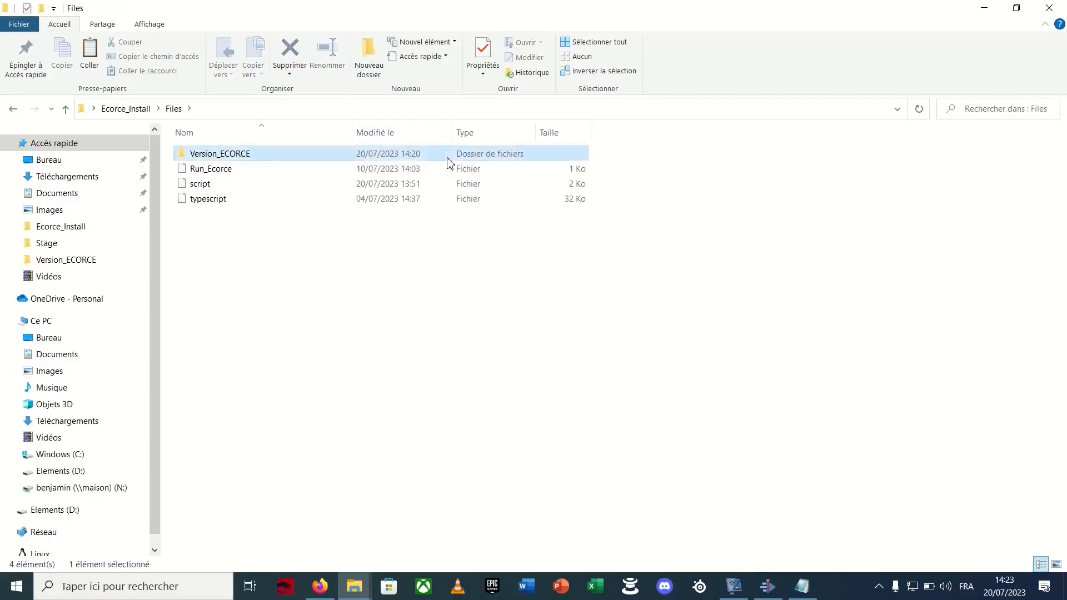
pyautogui.hotkey('ctrl', 'v')
pyautogui.click(437, 370)
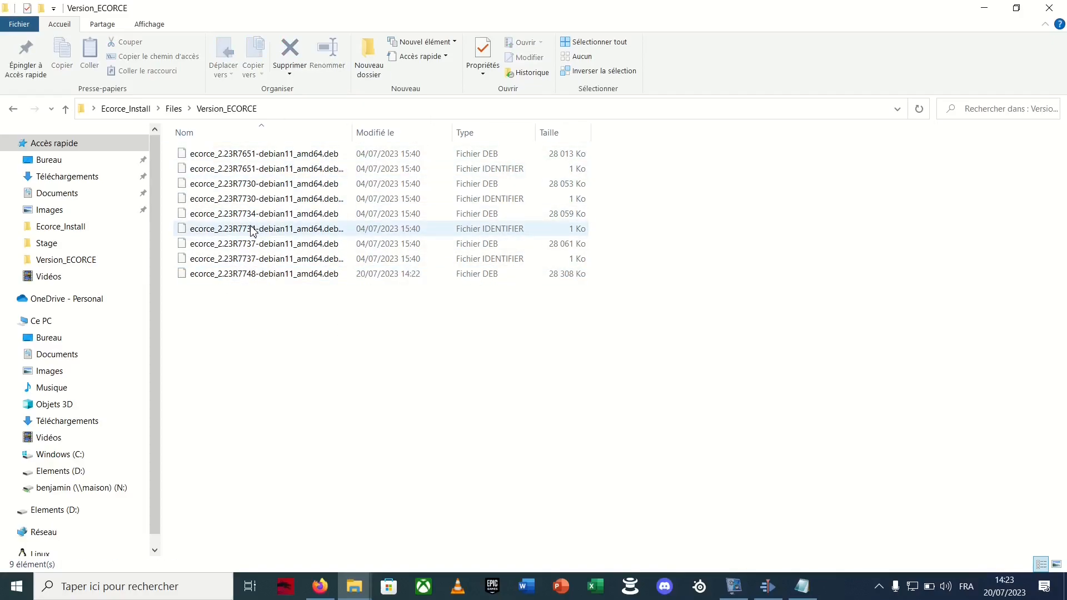
# Run Configuration_WSL_Windows from the Ecorce_Install folder as administrator and acknowledge its two closing messages
pyautogui.click(125, 110)
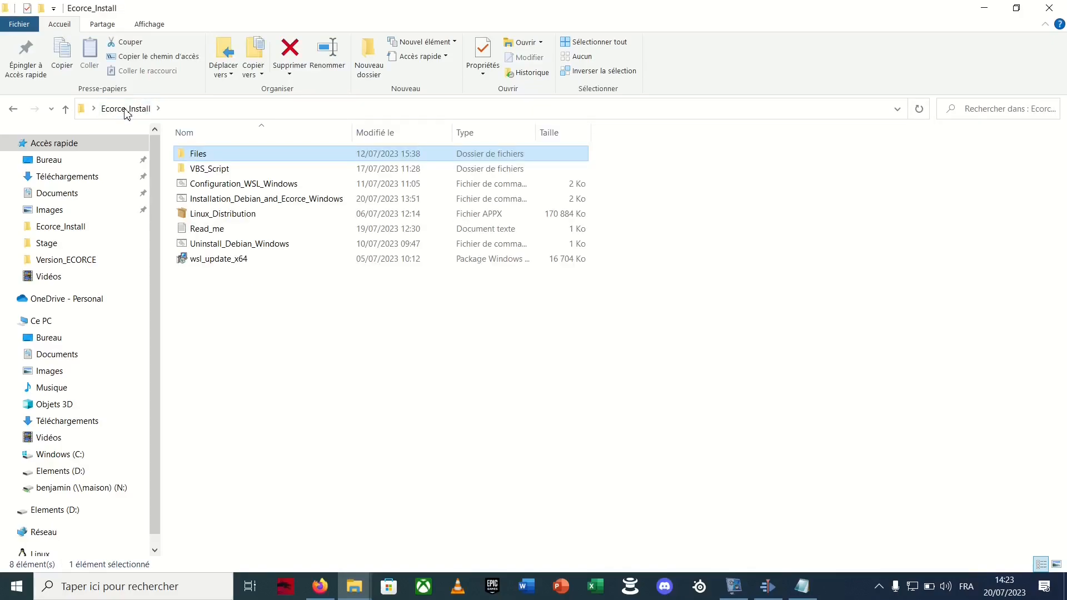
pyautogui.click(257, 319)
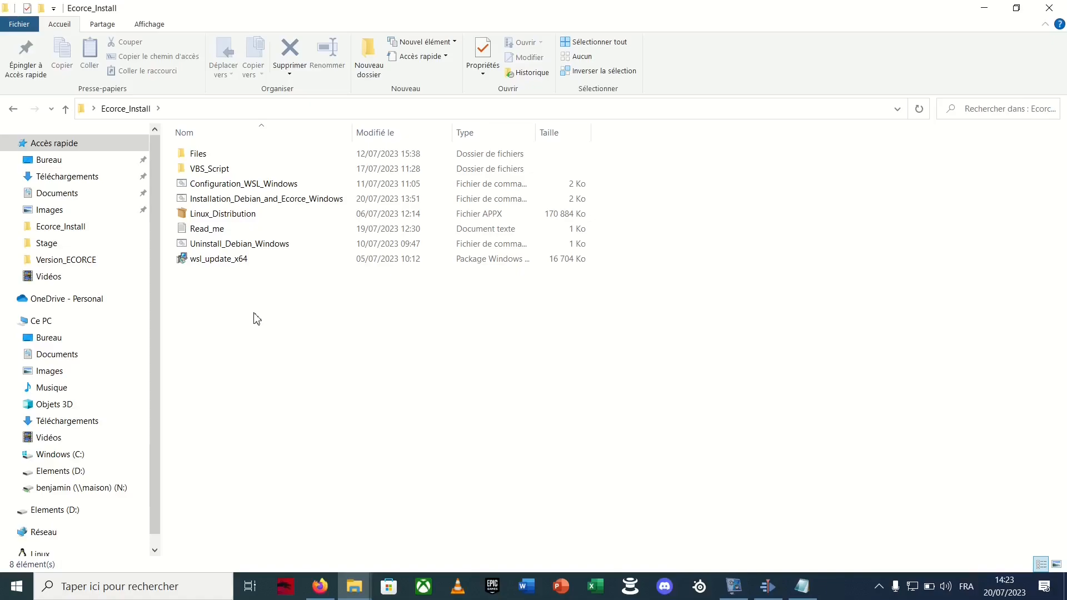
pyautogui.click(246, 190)
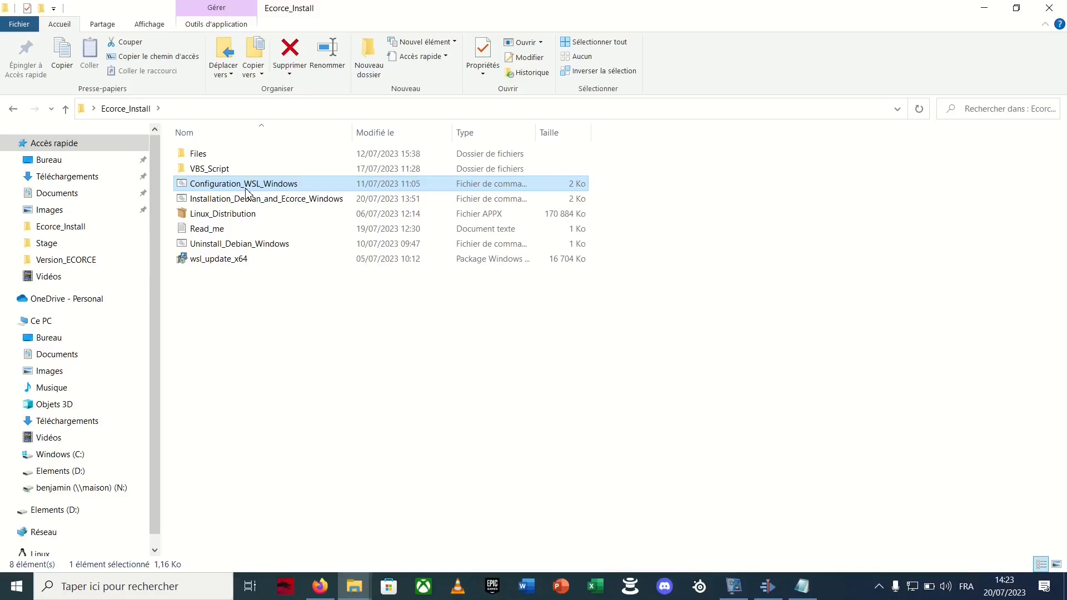
pyautogui.rightClick(246, 189)
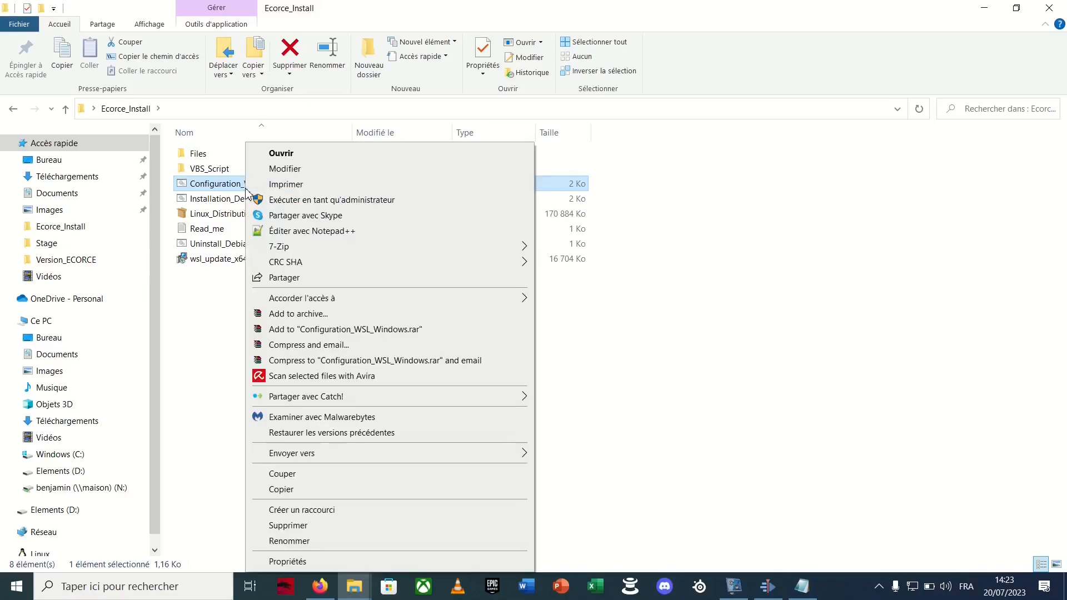
pyautogui.click(254, 199)
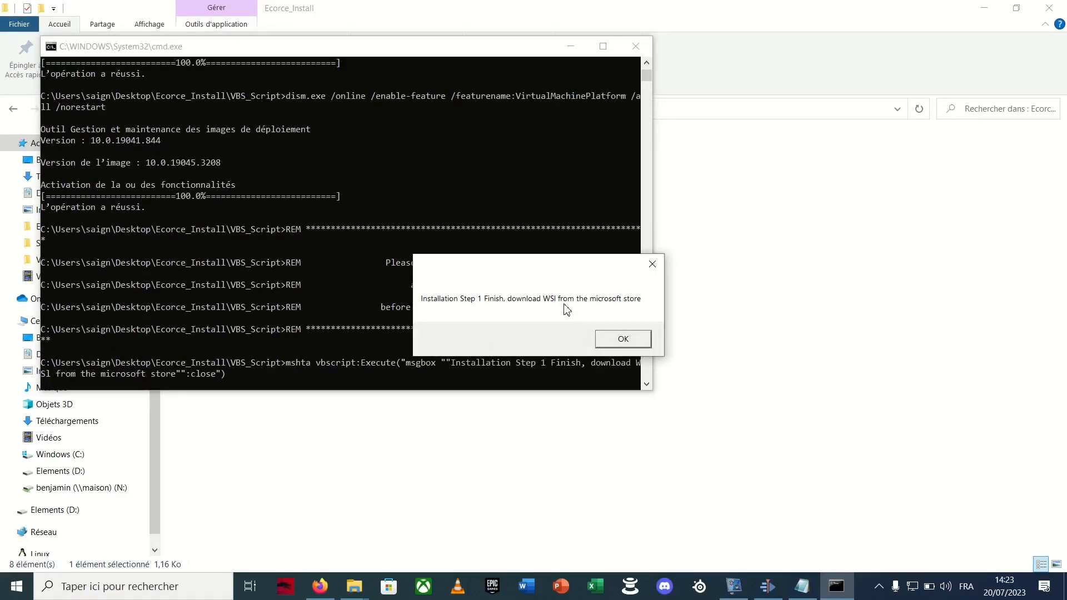
pyautogui.click(621, 342)
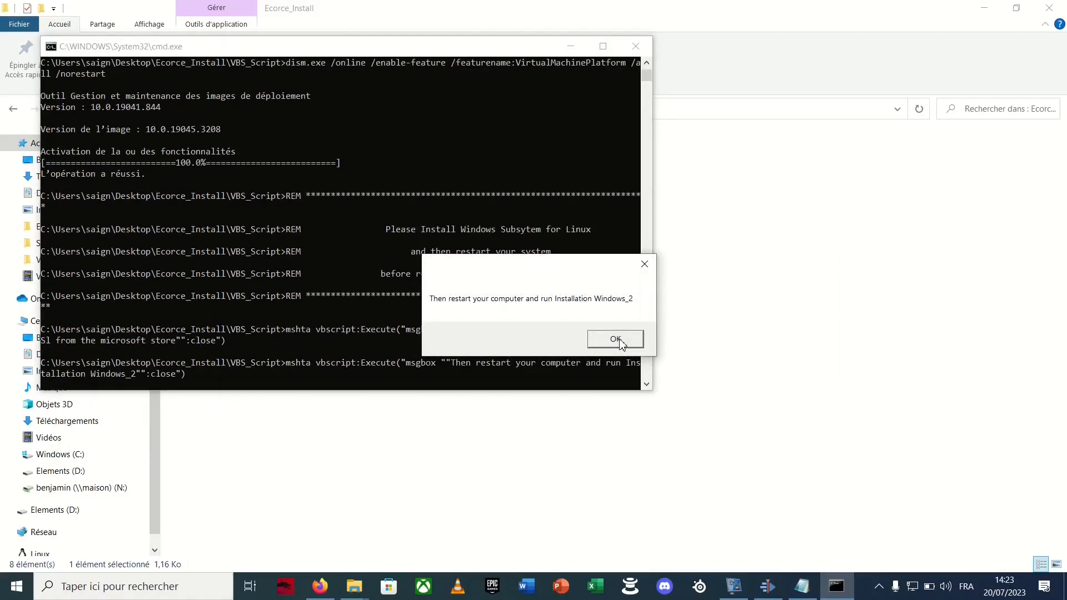
pyautogui.click(621, 342)
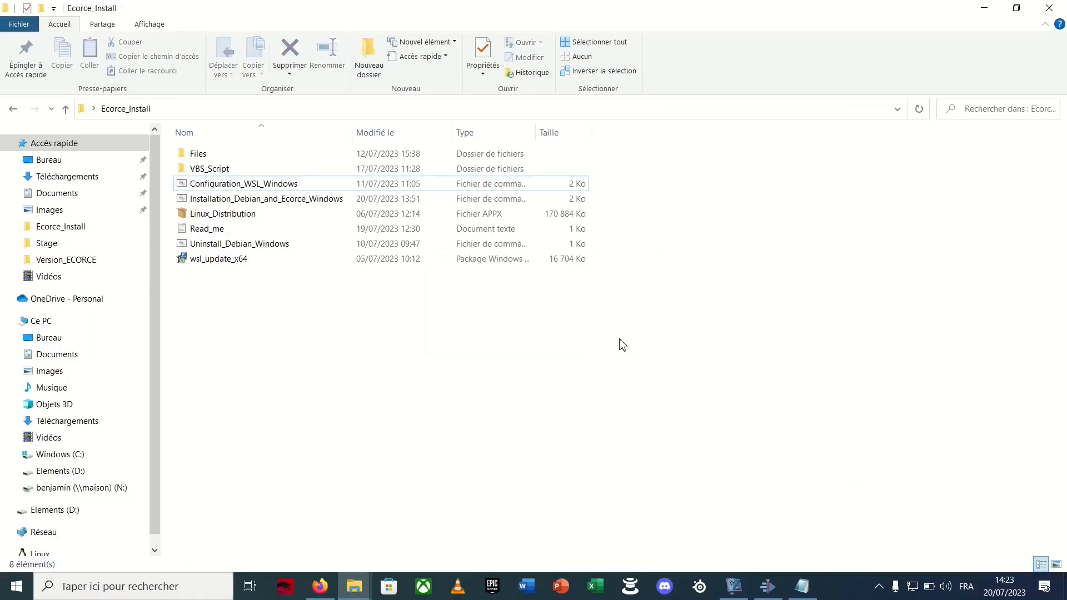
# Find the Microsoft Store through the Windows search and open it
pyautogui.click(188, 580)
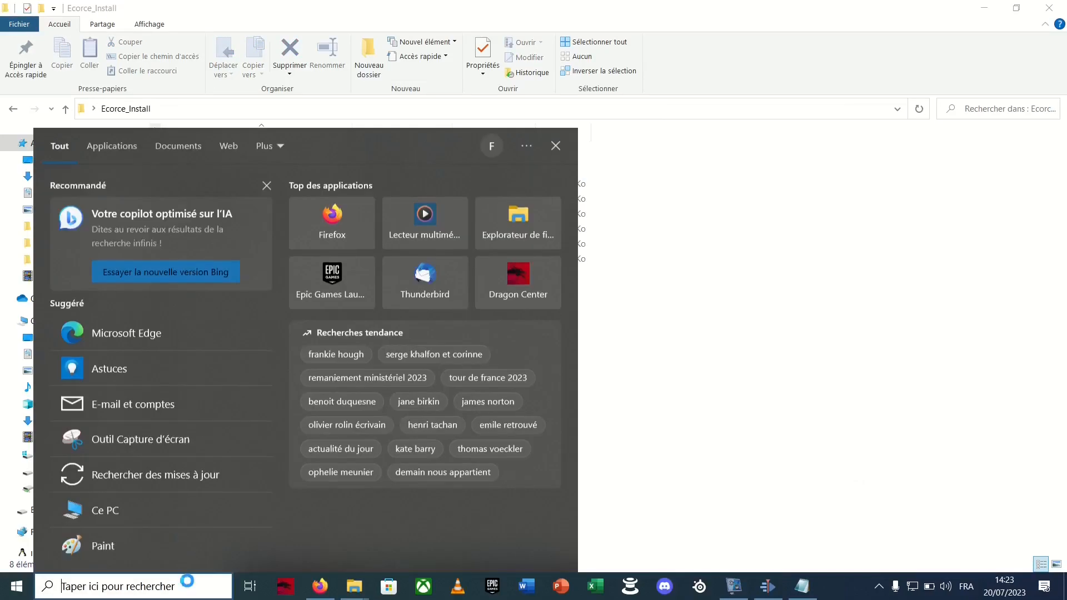
pyautogui.write('m')
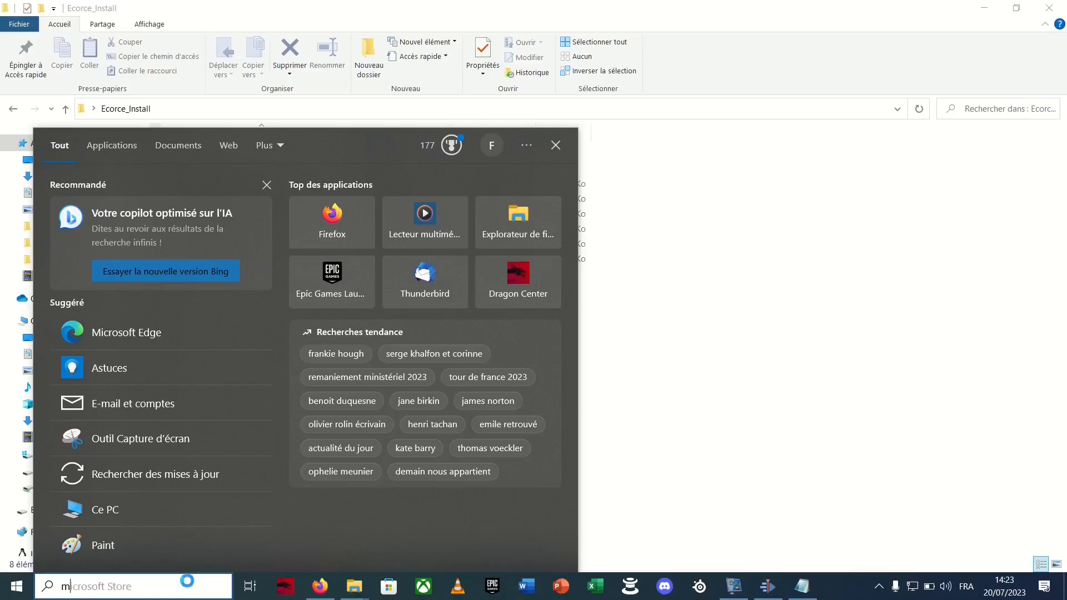
pyautogui.write('icro')
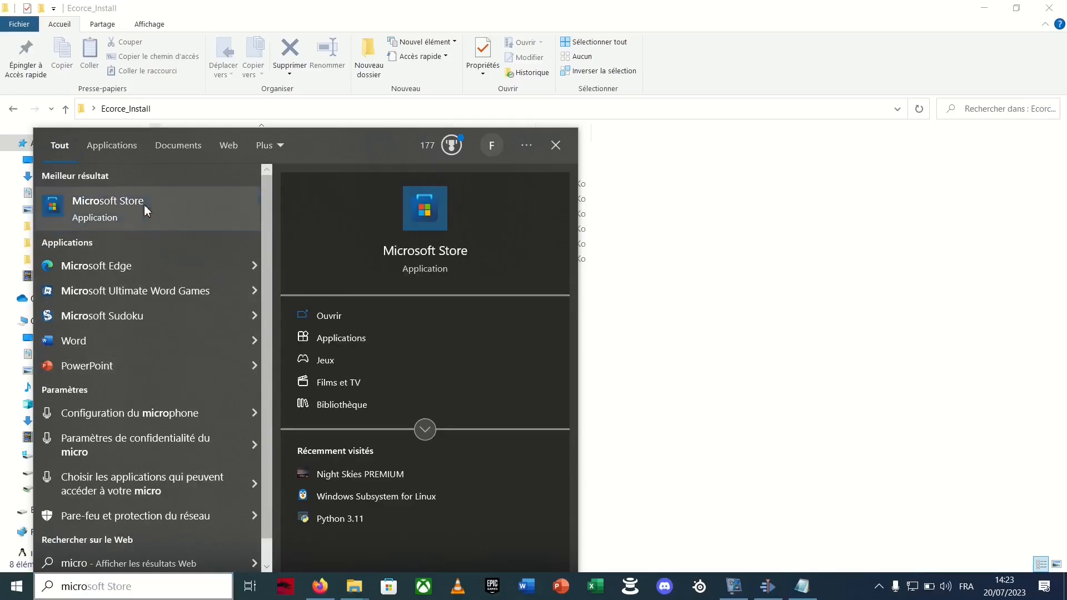
pyautogui.click(146, 208)
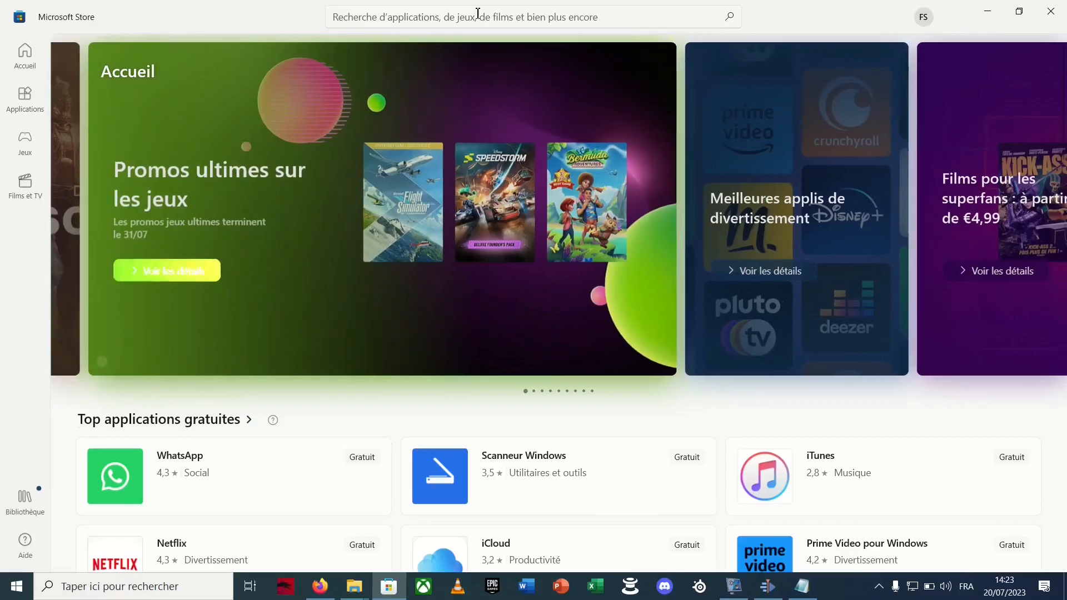
# Search the store for "wsl" and install Windows Subsystem for Linux
pyautogui.click(478, 14)
pyautogui.write('wsl')
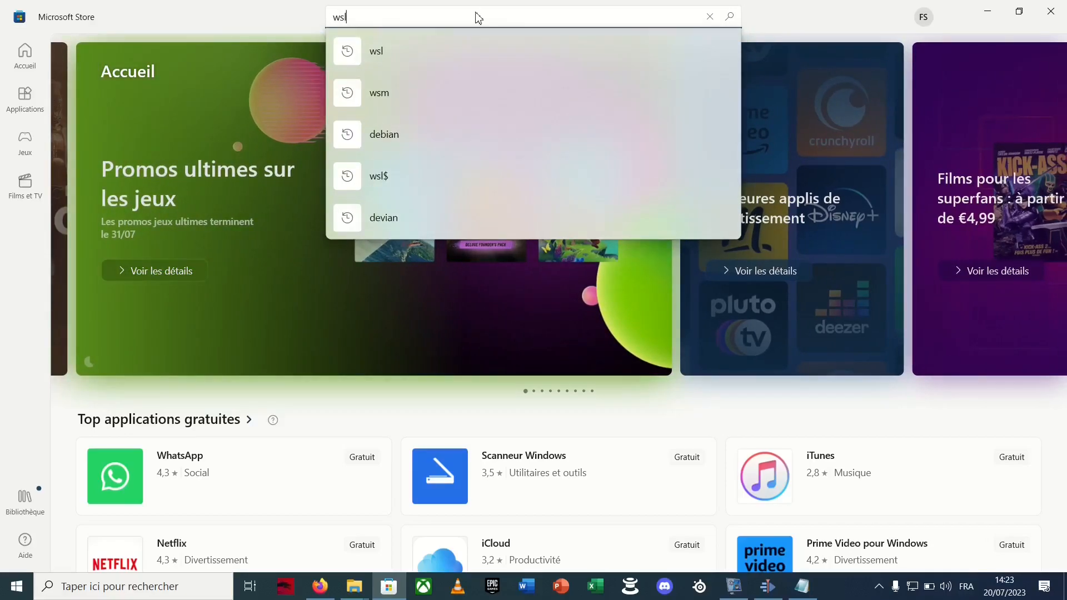
pyautogui.press('Return')
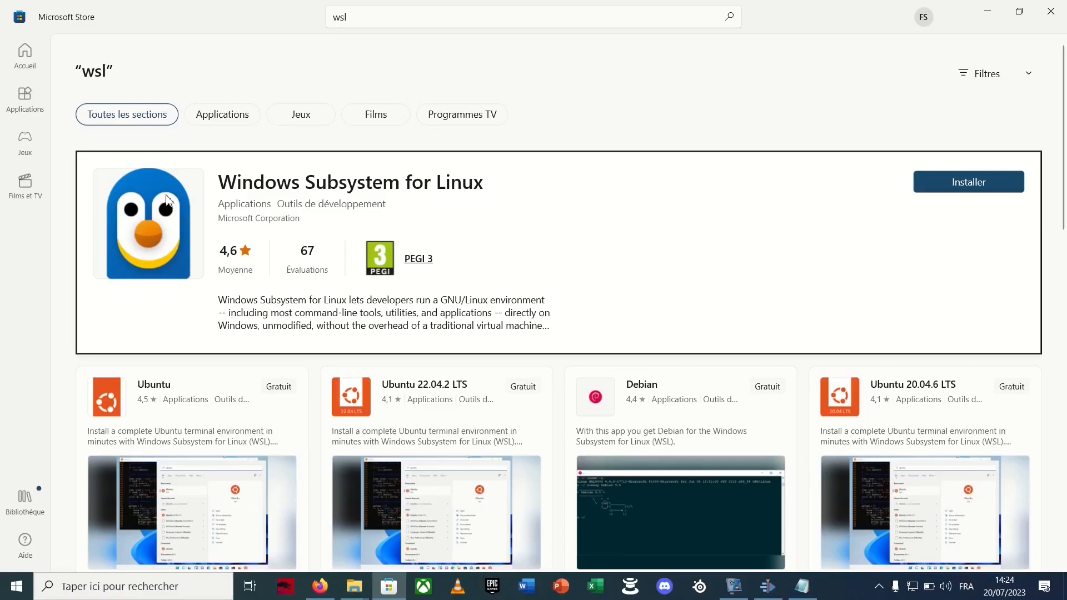
pyautogui.click(975, 188)
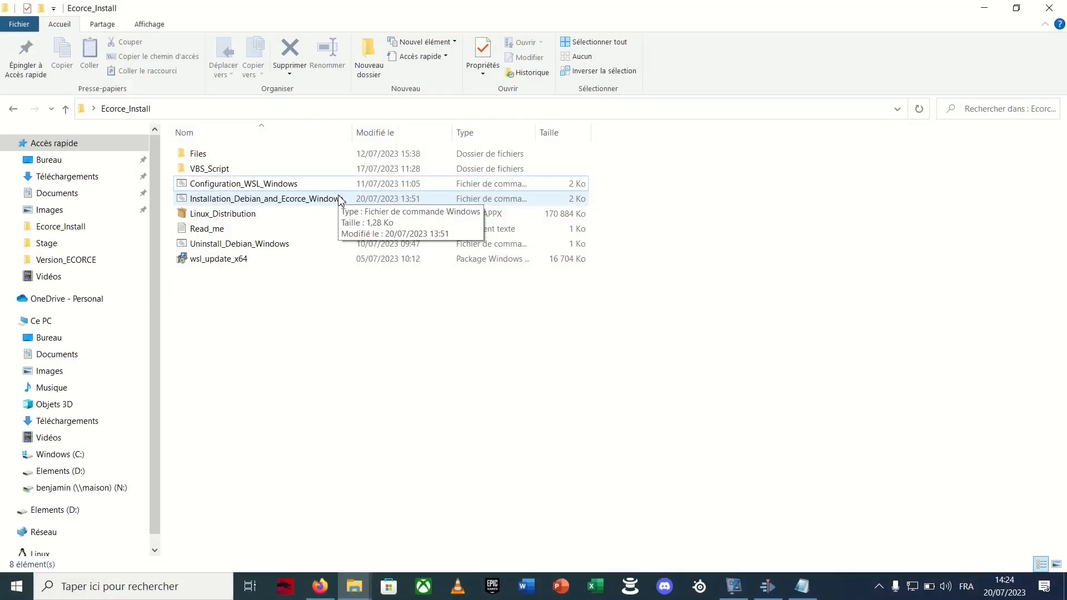
# Run Installation_Debian_and_Ecorce_Windows as administrator and complete the Windows Subsystem for Linux Update setup wizard
pyautogui.click(340, 200)
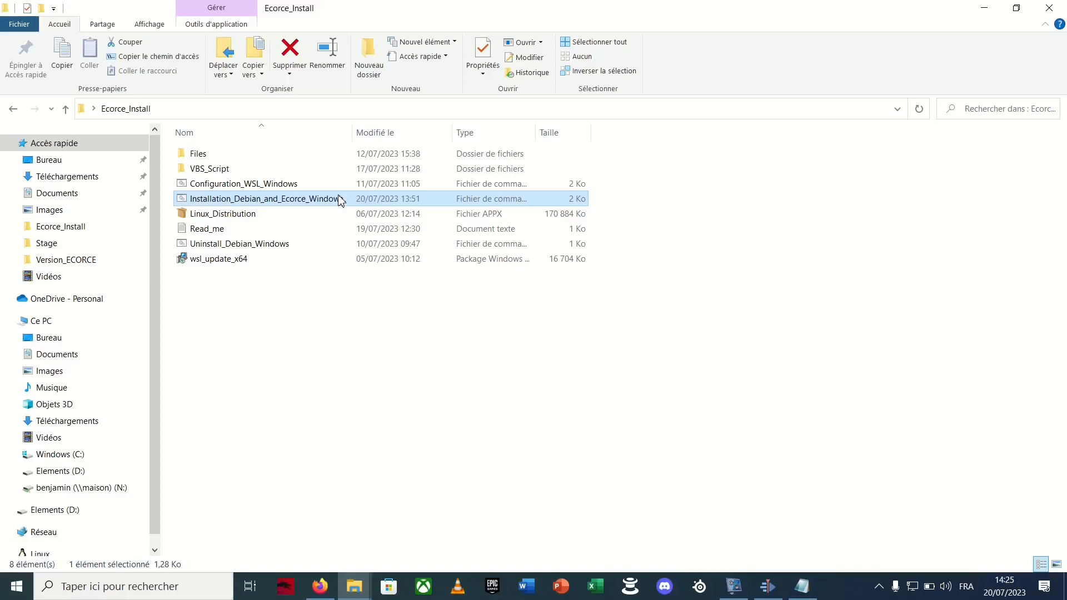
pyautogui.rightClick(341, 200)
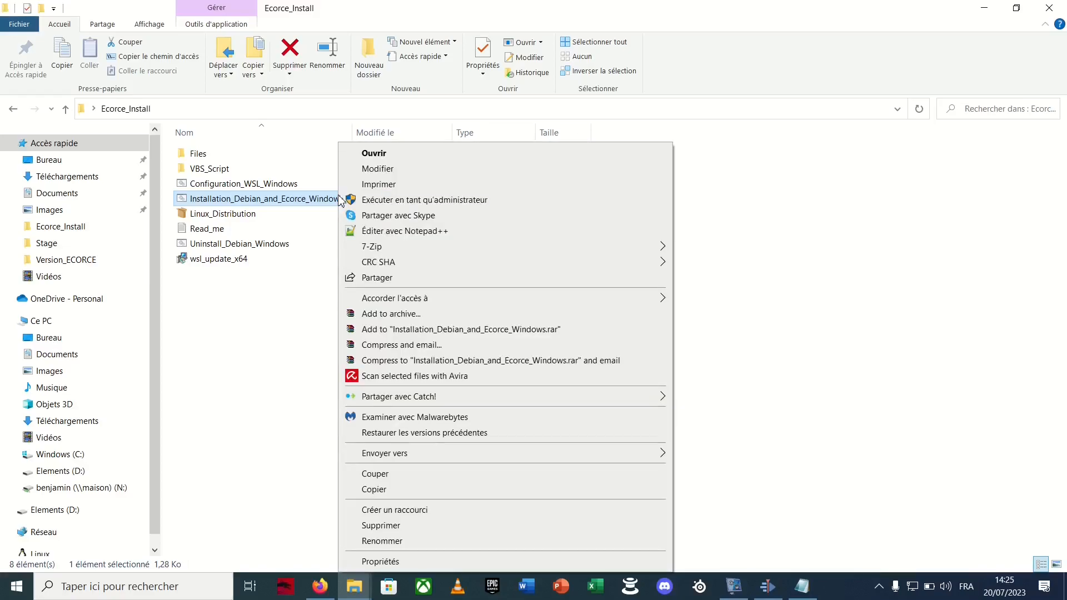
pyautogui.click(349, 200)
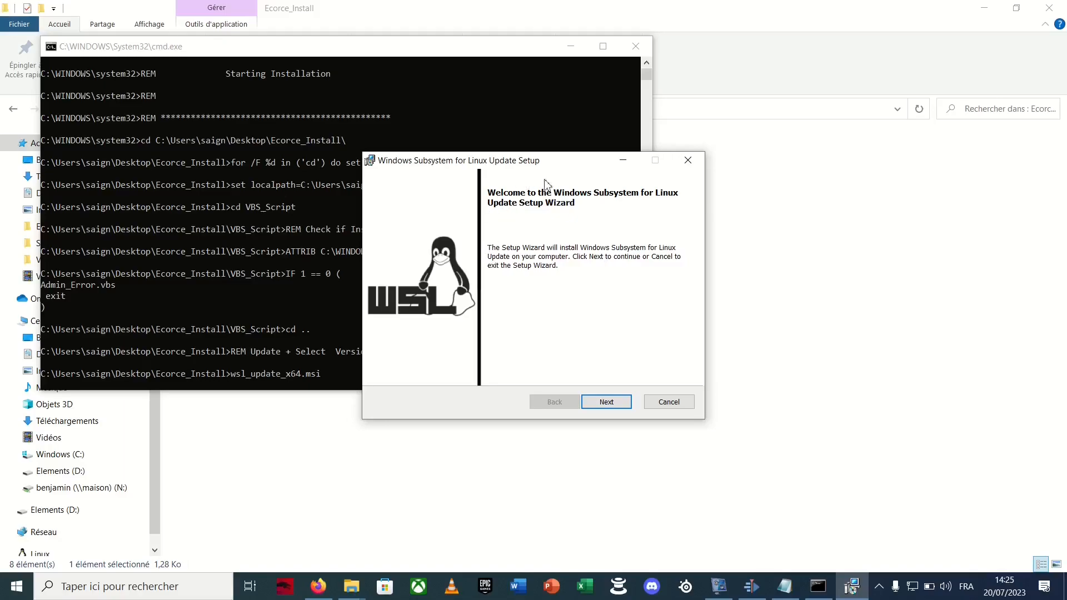
pyautogui.click(602, 406)
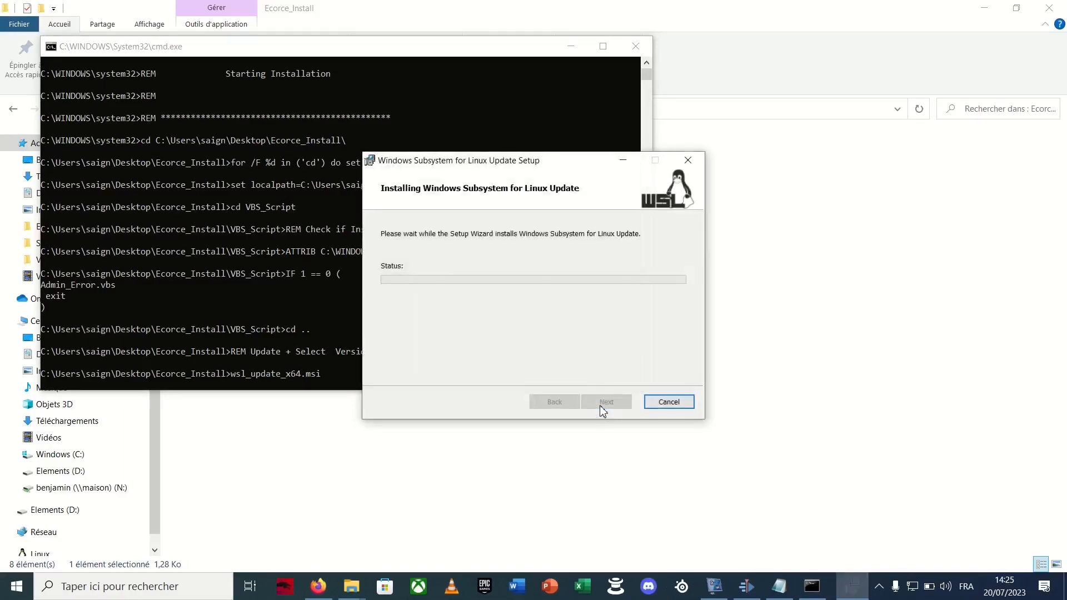
pyautogui.click(600, 407)
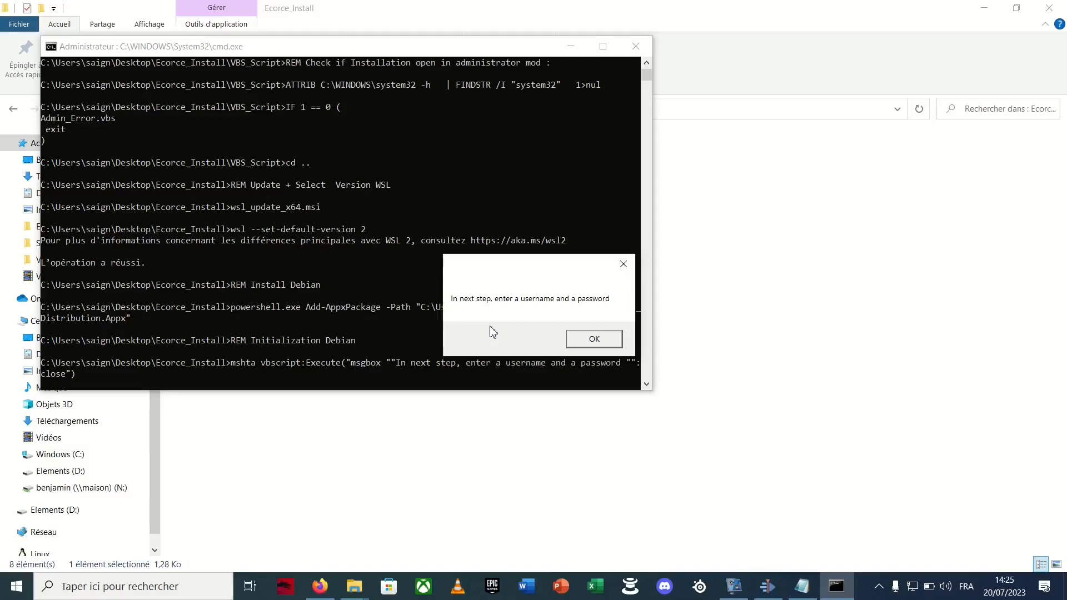
# Create the default UNIX account for Debian by entering the username, the new password and its confirmation
pyautogui.click(579, 336)
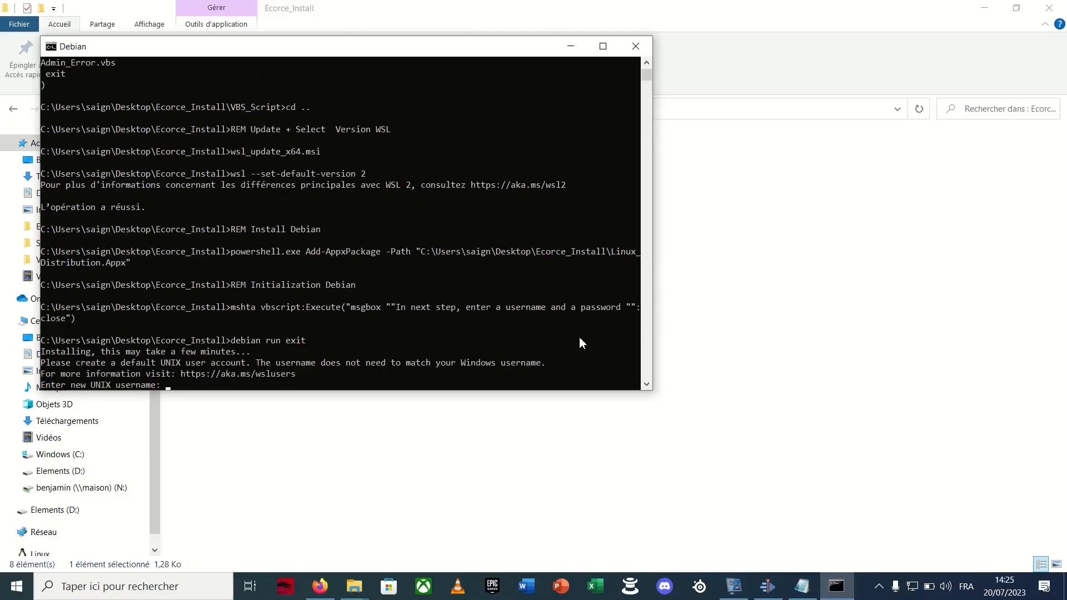
pyautogui.write('ben')
pyautogui.press('Return')
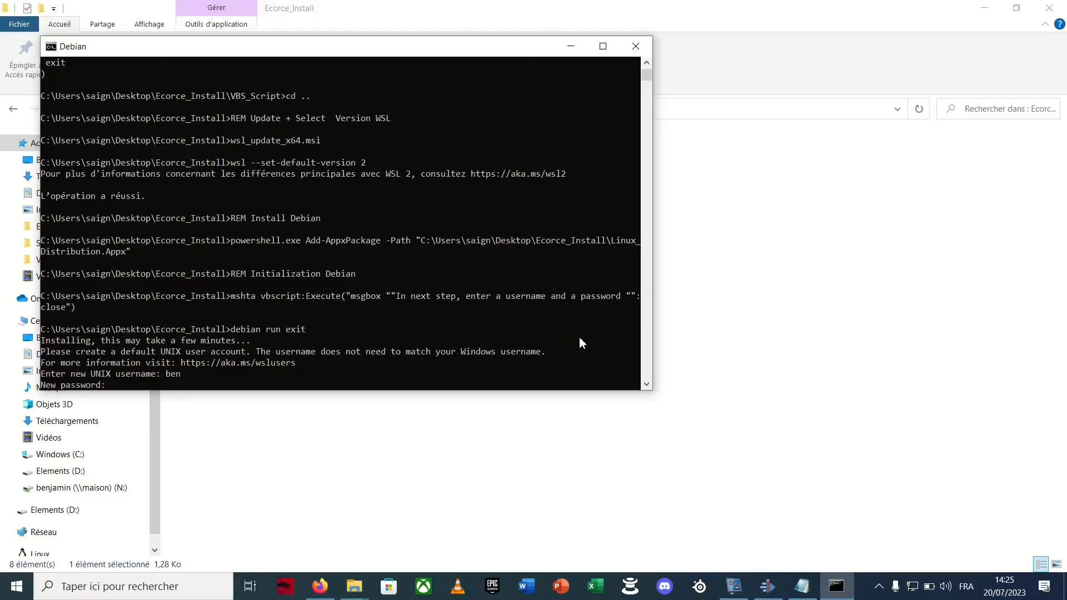
pyautogui.press('Return')
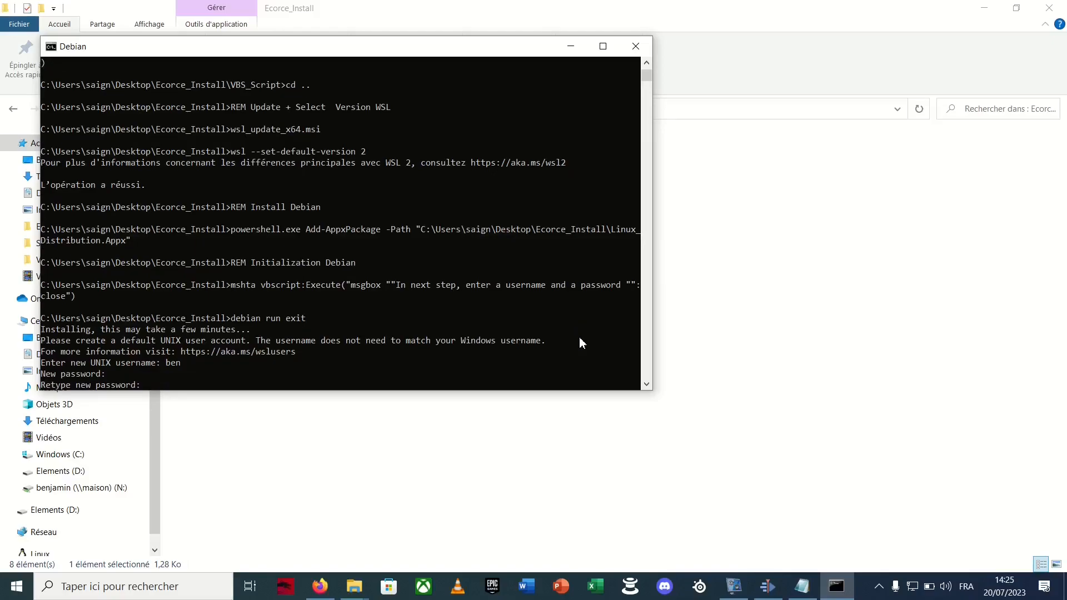
pyautogui.press('Return')
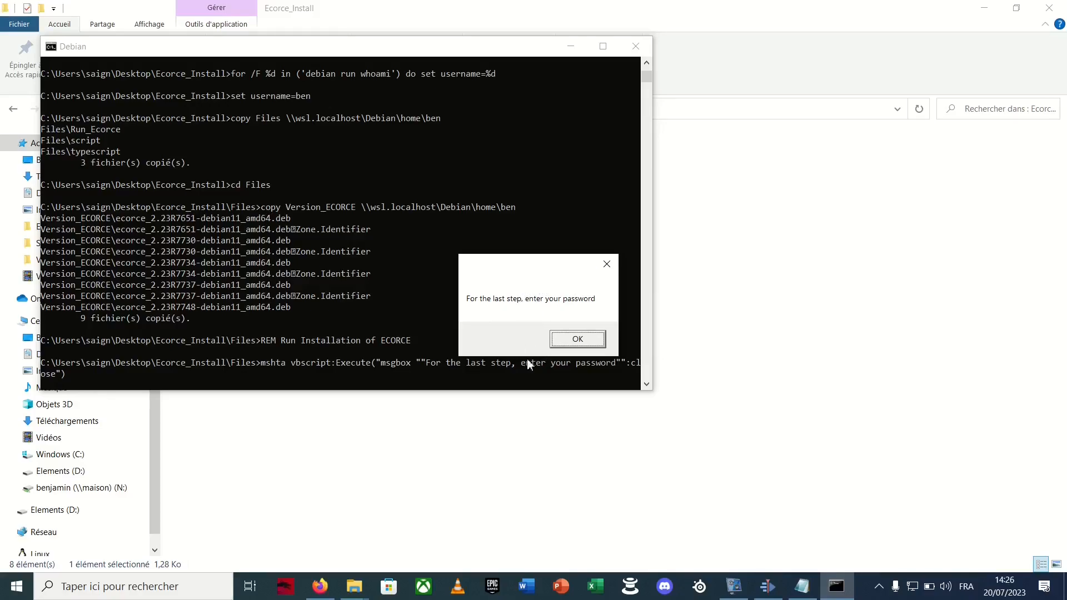
# Finish the Ecorce installation by entering the sudo password, accepting the package installation with "y" and acknowledging the completion message
pyautogui.click(578, 340)
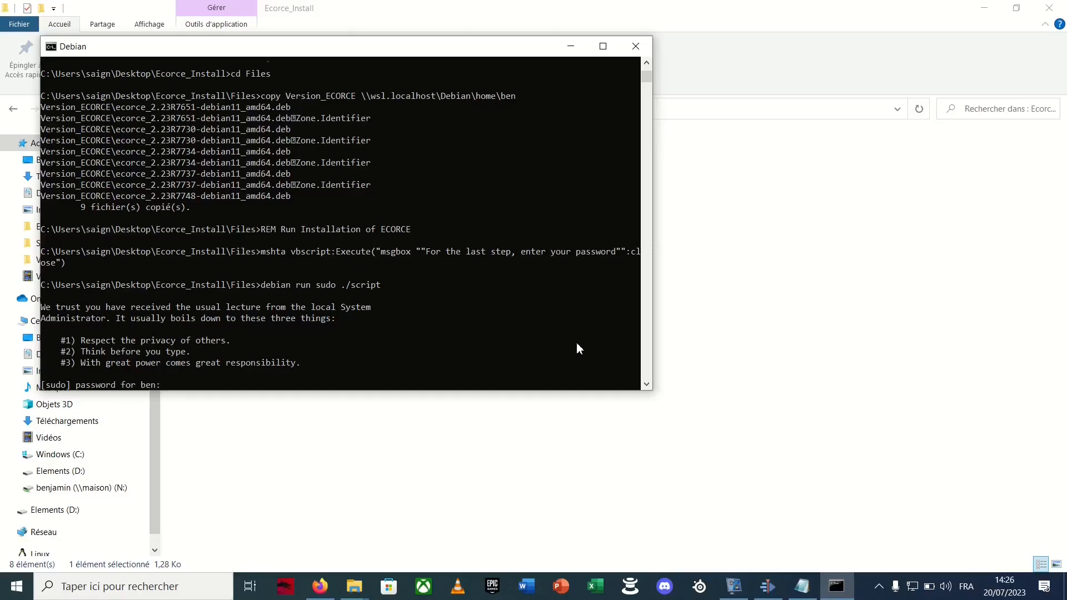
pyautogui.press('Return')
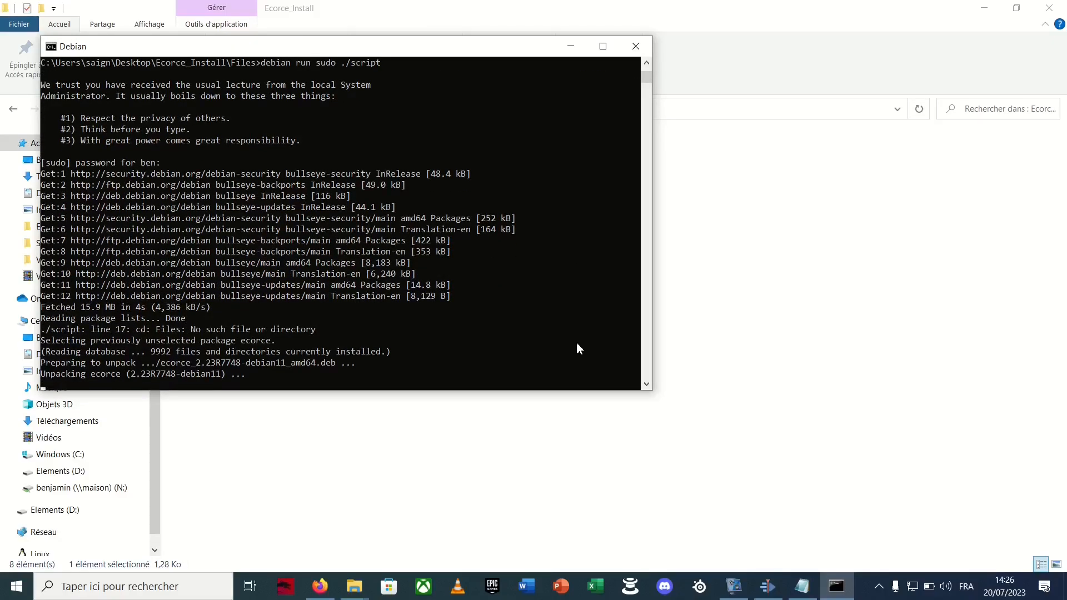
pyautogui.write('y')
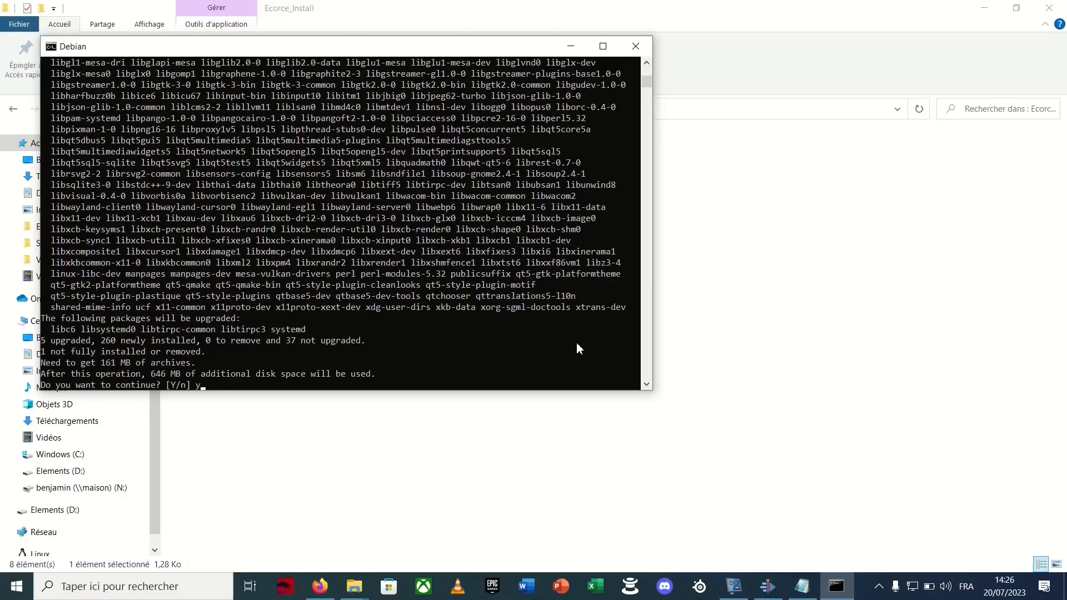
pyautogui.press('Return')
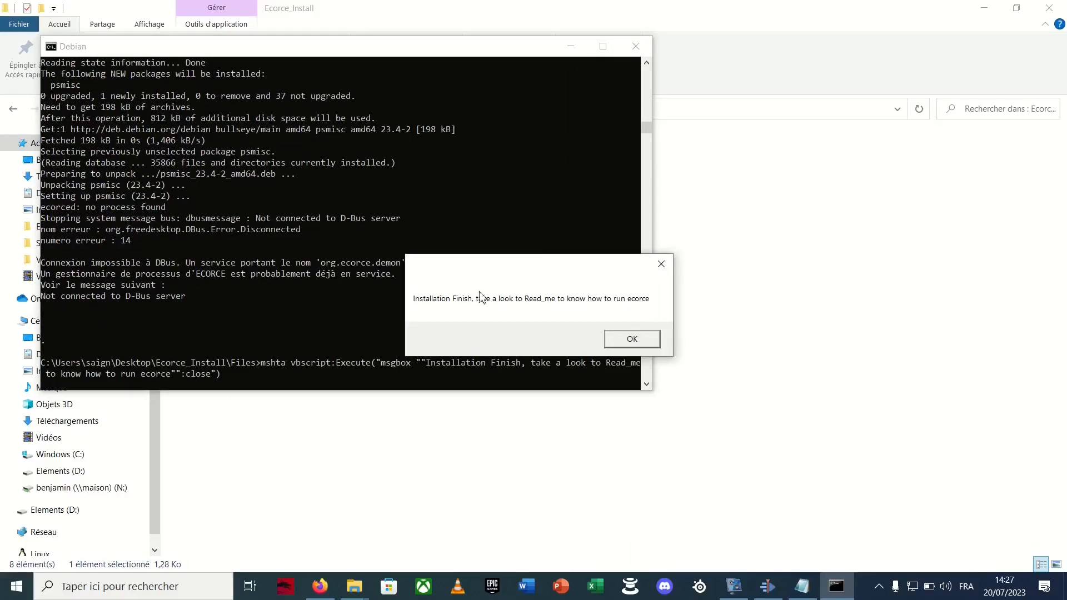
pyautogui.click(614, 340)
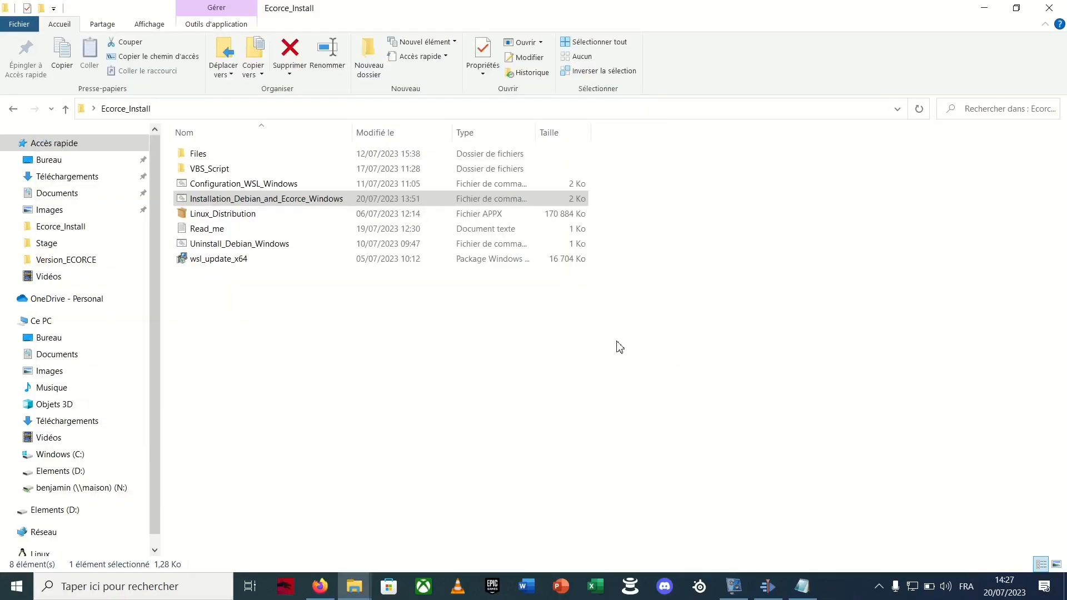
# Find Debian through the Windows search and open its terminal
pyautogui.click(119, 583)
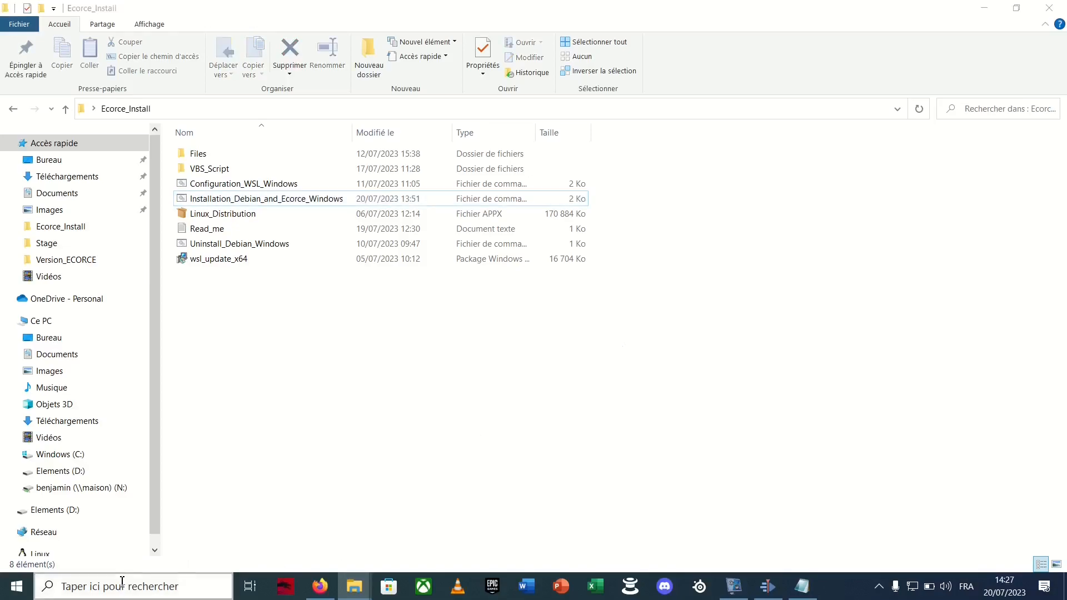
pyautogui.write('de')
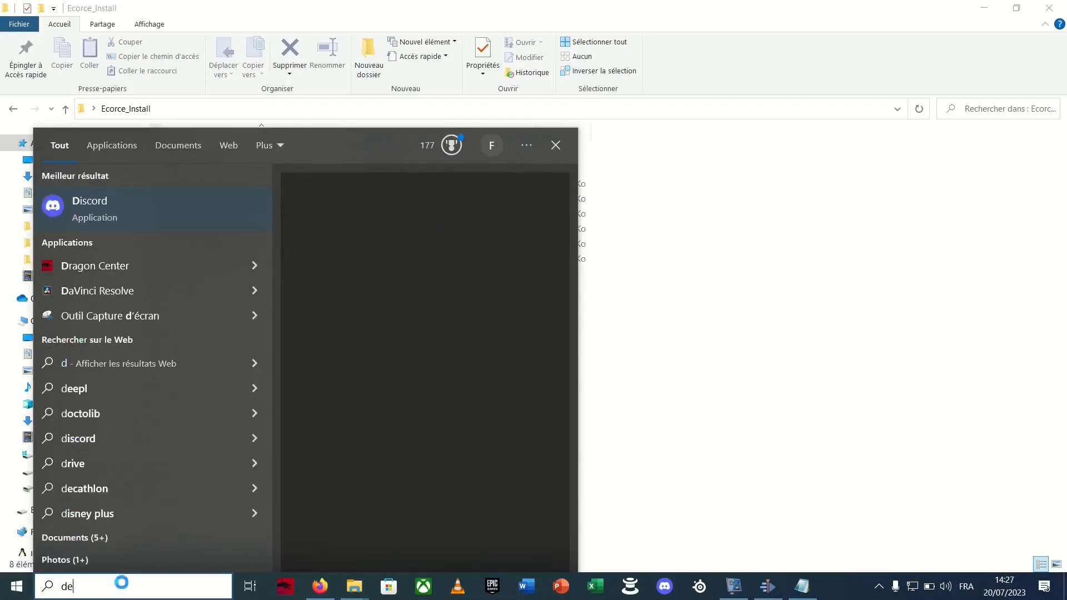
pyautogui.write('bian')
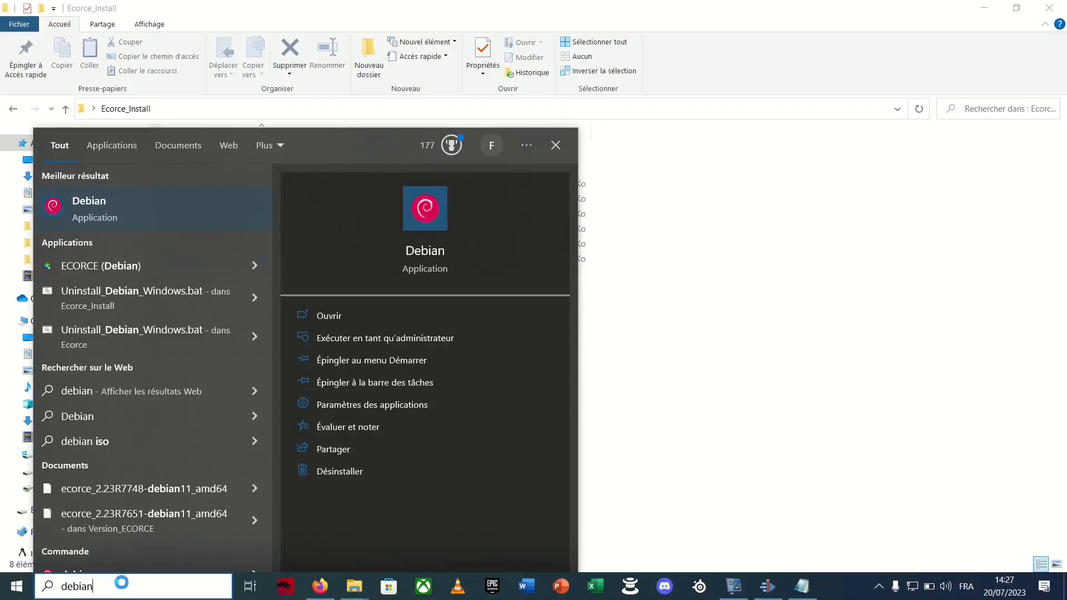
pyautogui.click(116, 200)
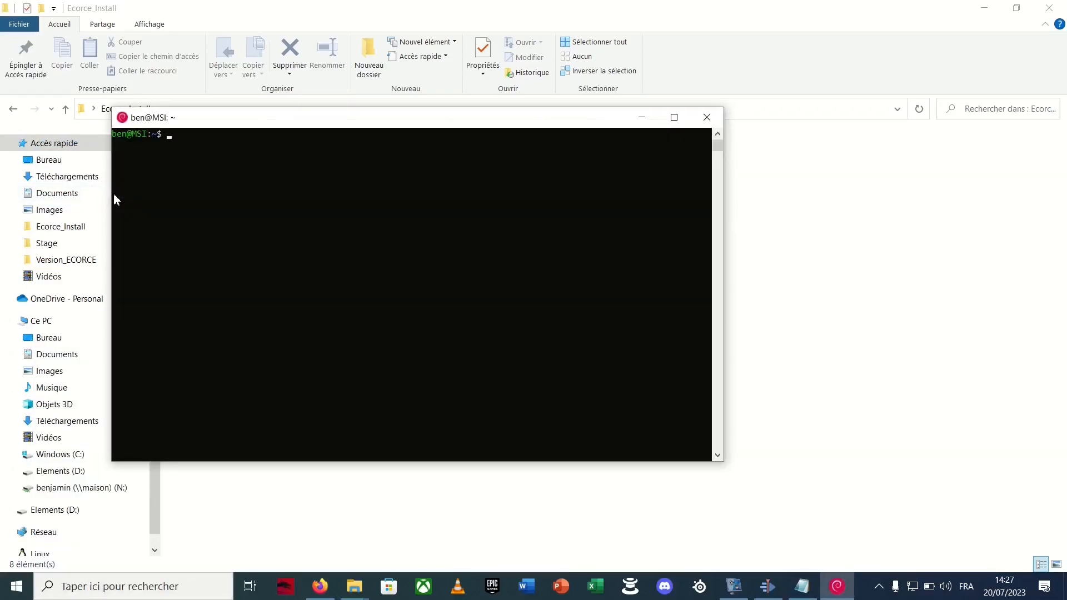
# Make the Run_Ecorce script executable with the command "chmod 755 Run_Ecorce"
pyautogui.write('chmod 755 Run_Ecorce')
pyautogui.press('Return')
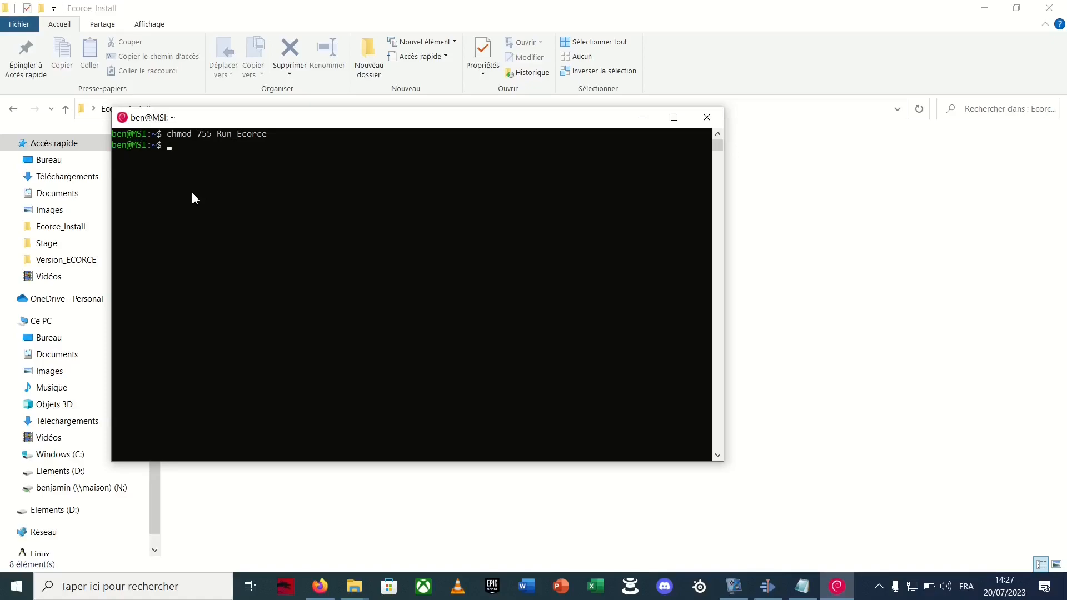
# Launch Ecorce with "./Run_Ecorce", entering the sudo password, and dismiss the list of files added in this revision
pyautogui.write('./Run_Ecorce')
pyautogui.press('Return')
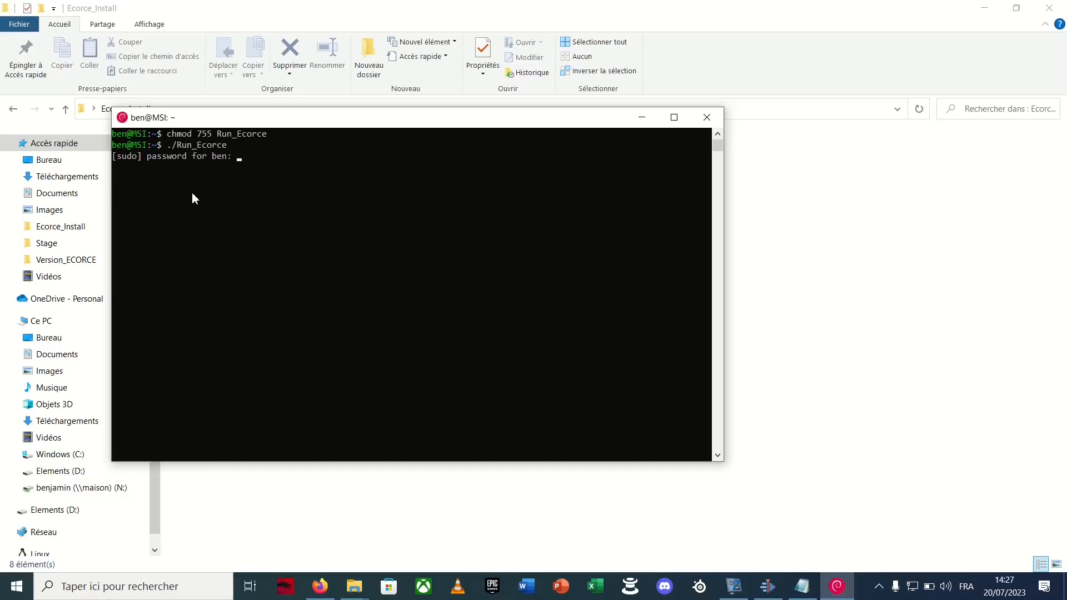
pyautogui.press('Return')
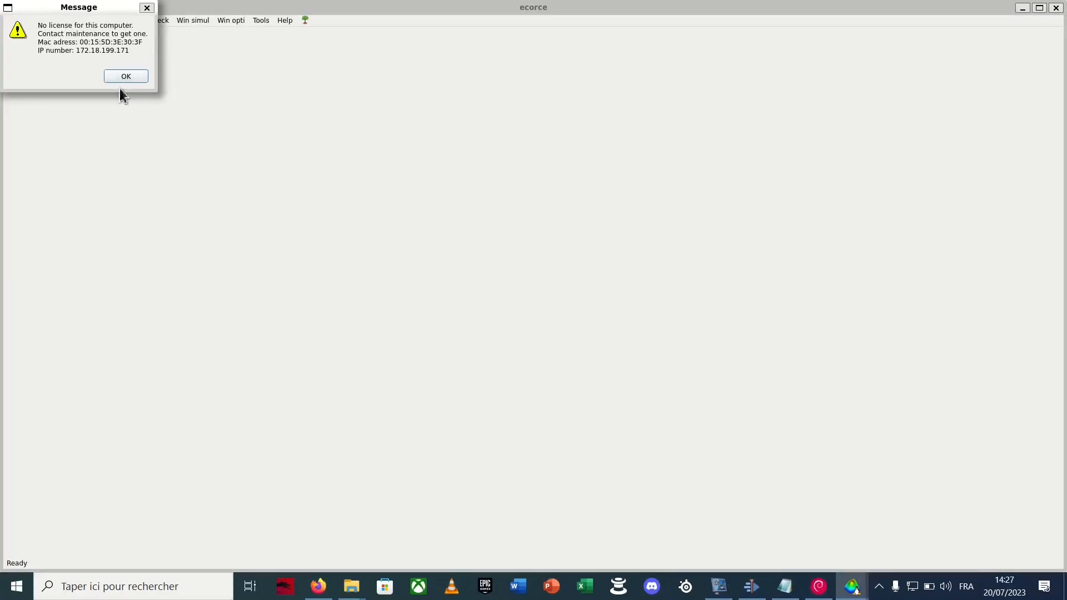
pyautogui.click(135, 78)
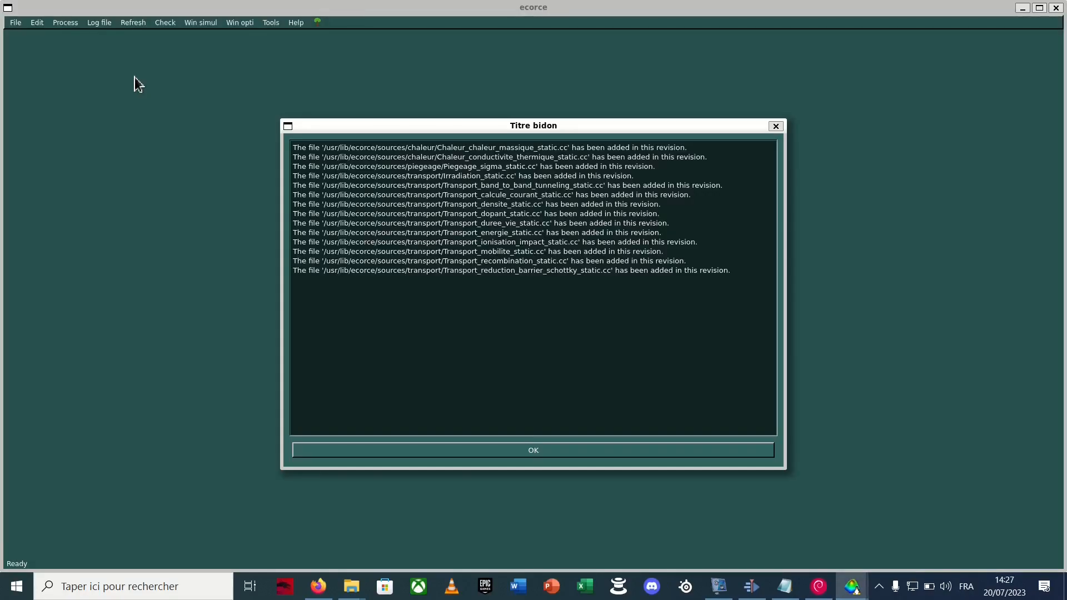
pyautogui.click(444, 450)
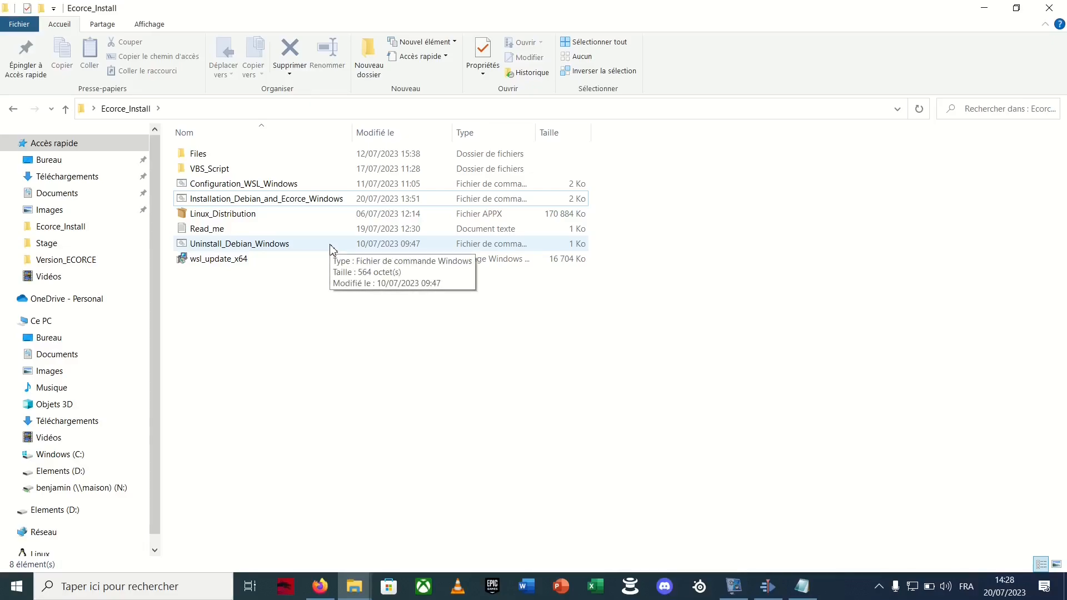
# Run Uninstall_Debian_Windows from the Ecorce_Install folder as administrator and acknowledge its closing message
pyautogui.rightClick(329, 246)
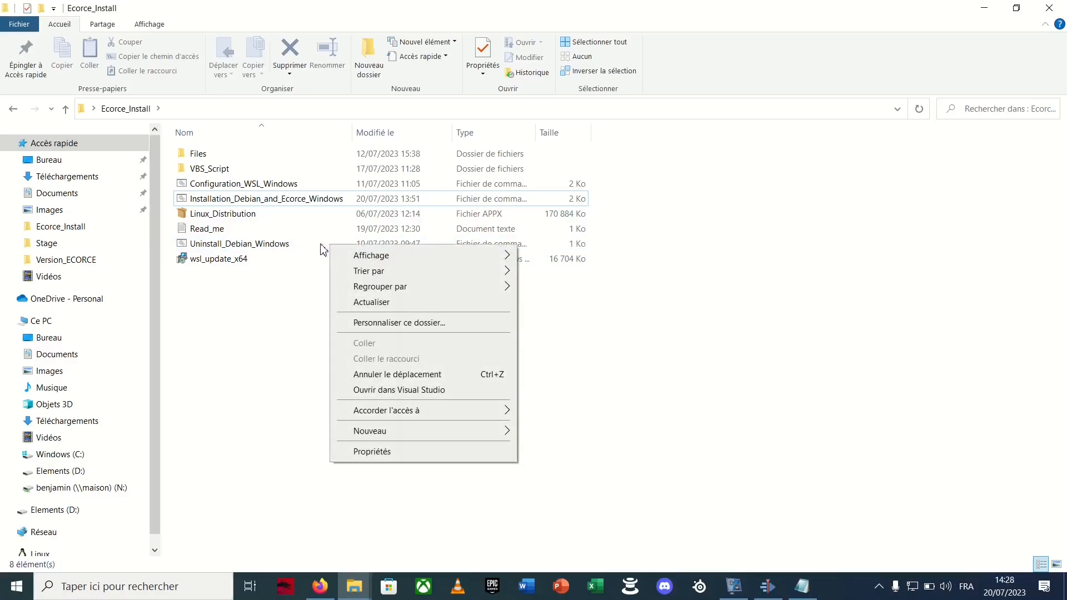
pyautogui.click(319, 249)
pyautogui.rightClick(317, 248)
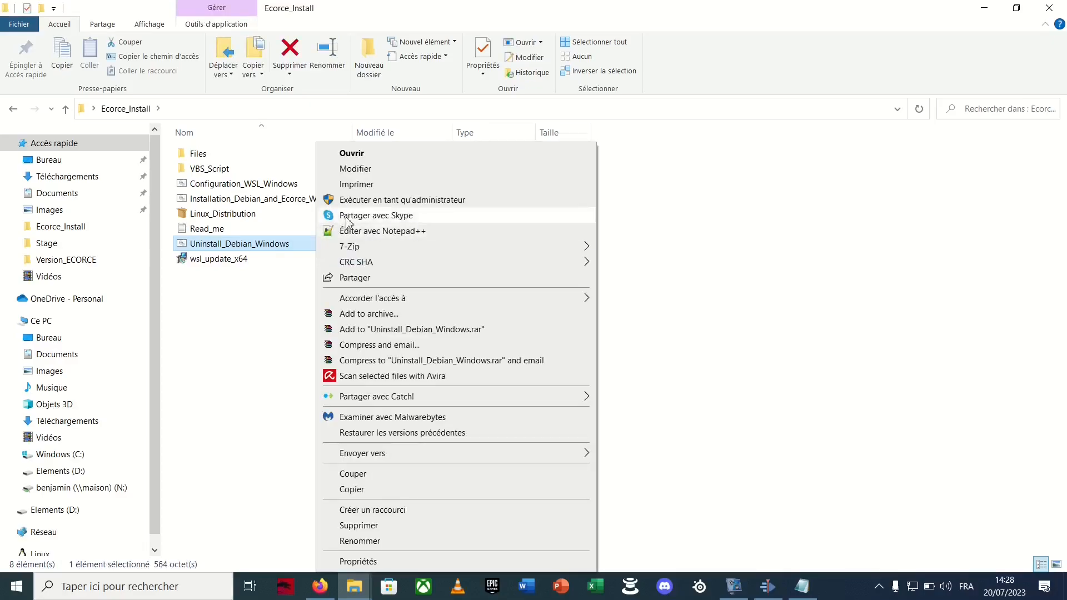
pyautogui.click(351, 201)
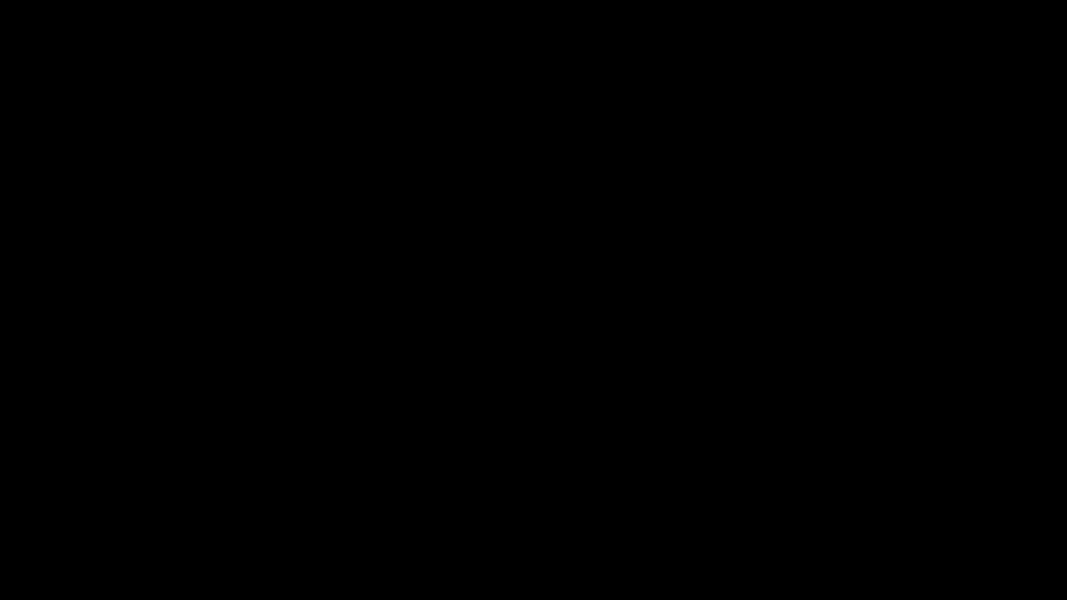
pyautogui.click(470, 372)
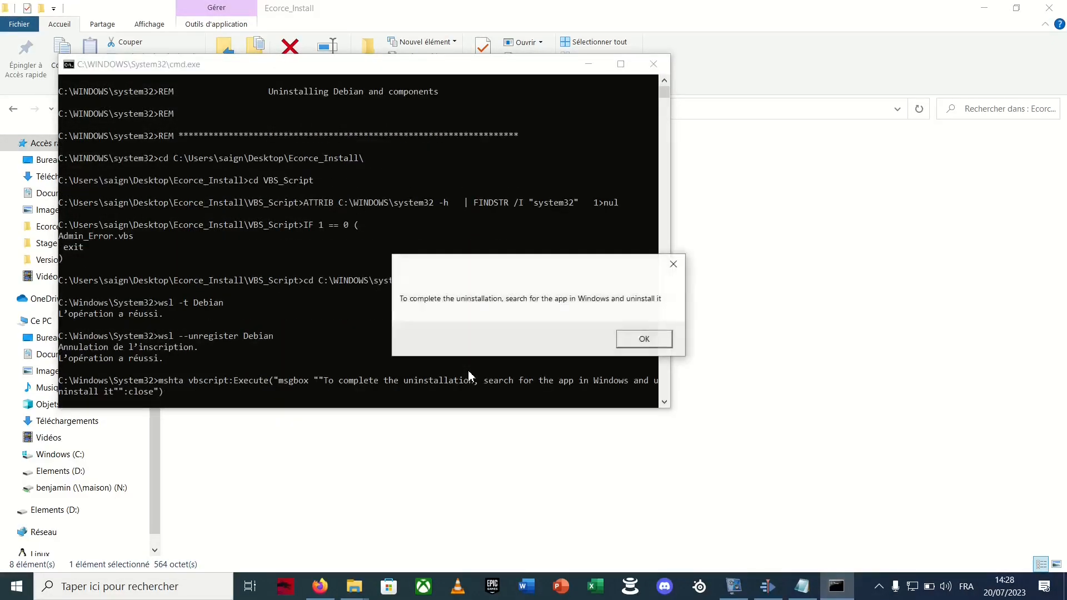
pyautogui.click(644, 338)
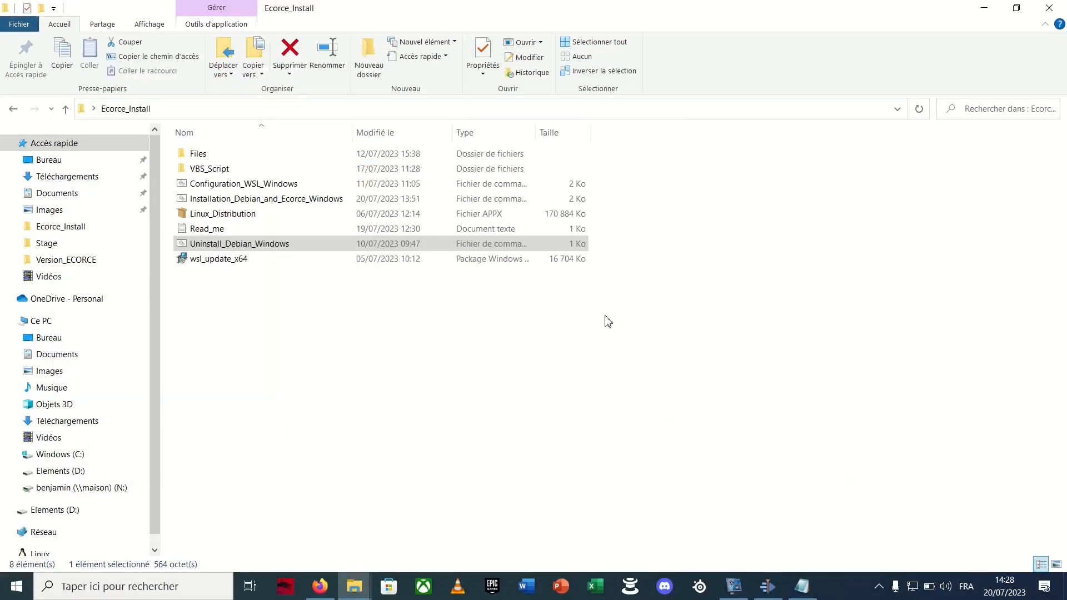
pyautogui.click(257, 294)
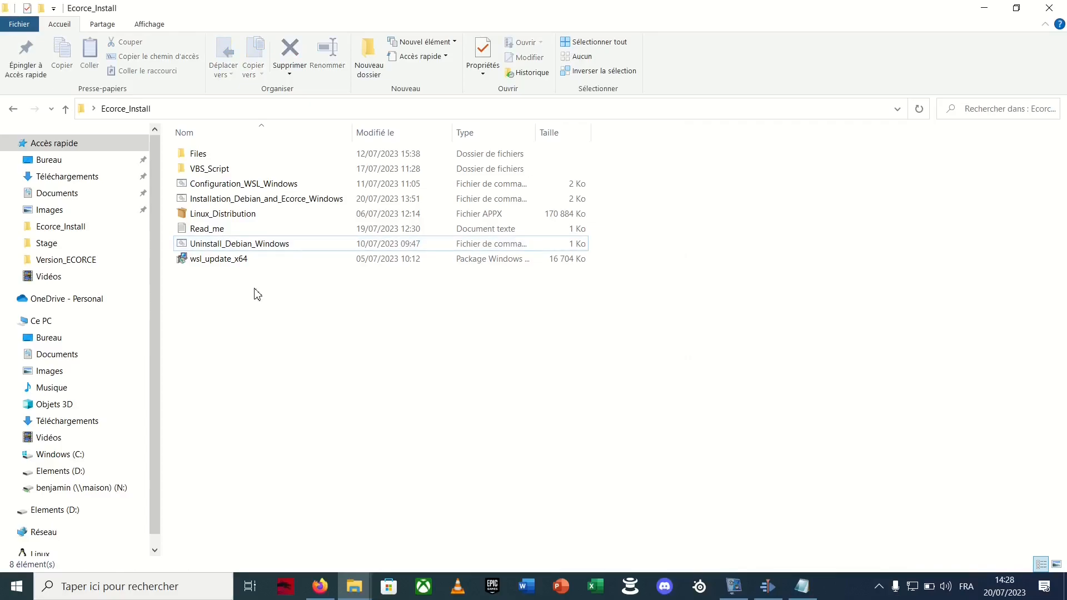